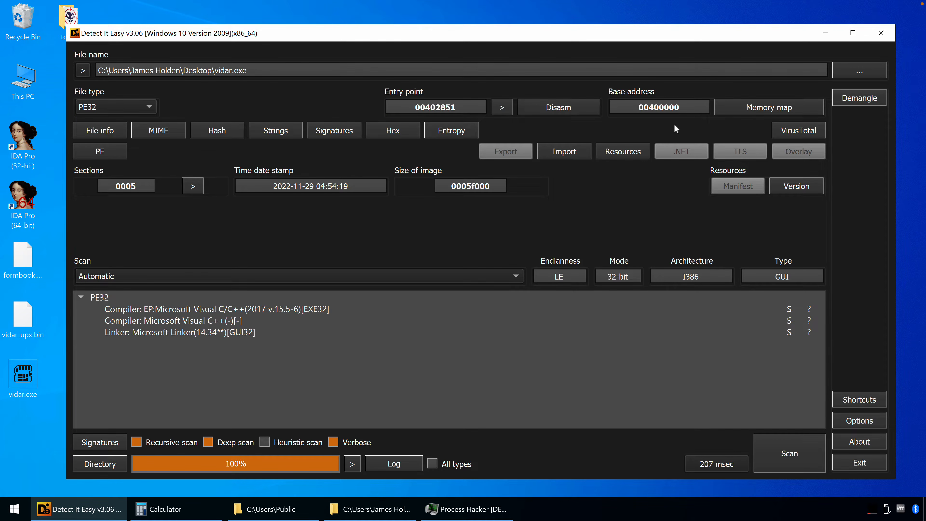
# Inspect the .text section's address in the memory map of vidar.exe, and close the map
pyautogui.click(741, 107)
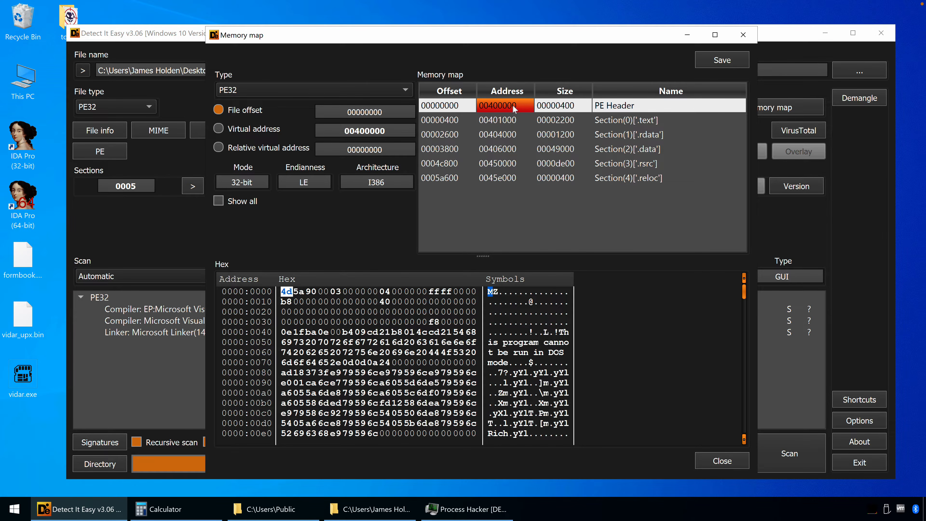
pyautogui.click(490, 121)
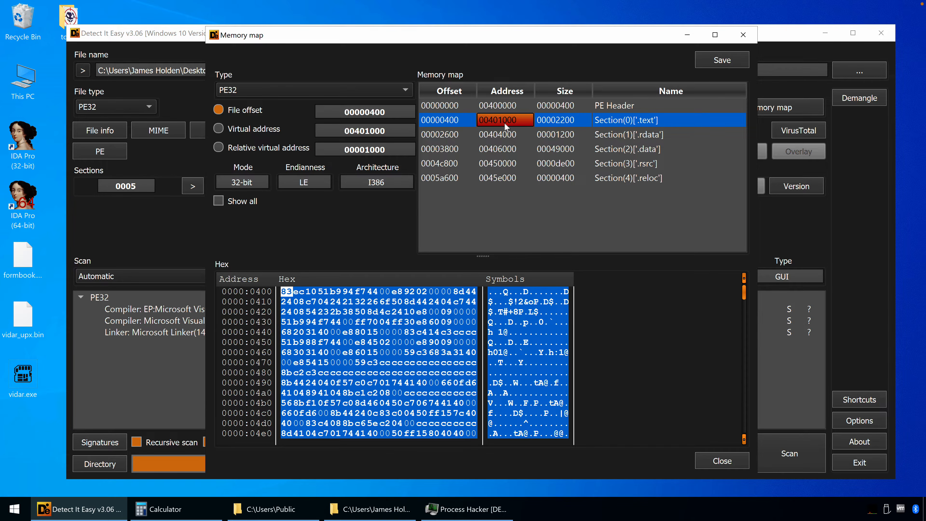
pyautogui.moveTo(496, 40); pyautogui.dragTo(500, 155)
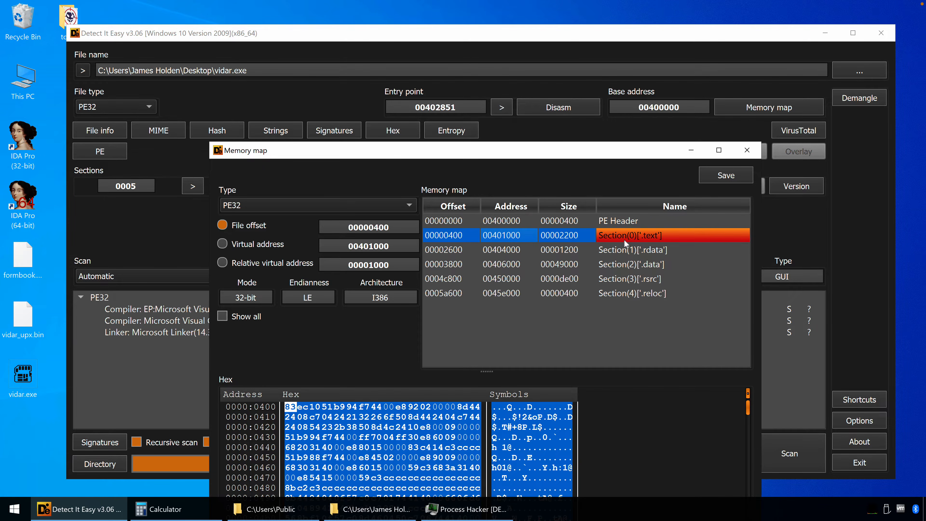
pyautogui.moveTo(501, 156); pyautogui.dragTo(488, 101)
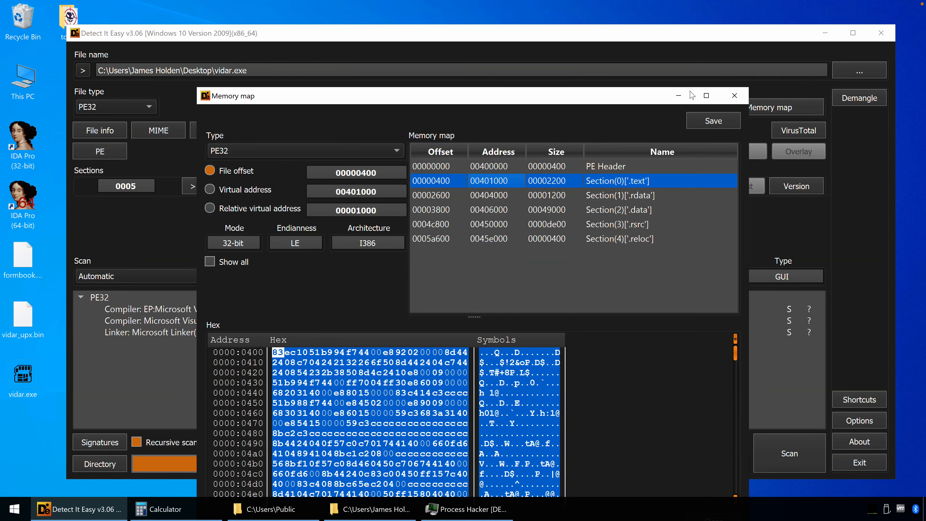
pyautogui.click(735, 99)
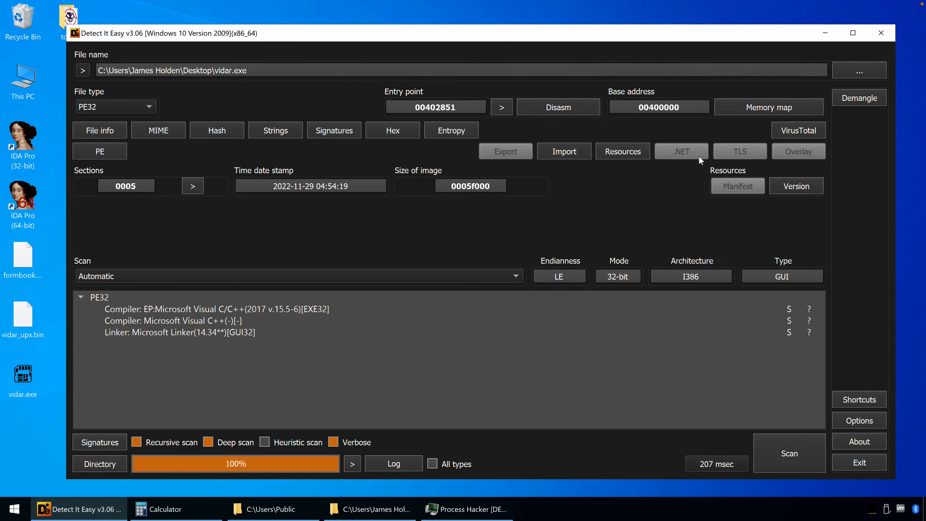
# Check the entropy of the .text, .rdata and .data sections of vidar.exe, and close the entropy view
pyautogui.click(449, 132)
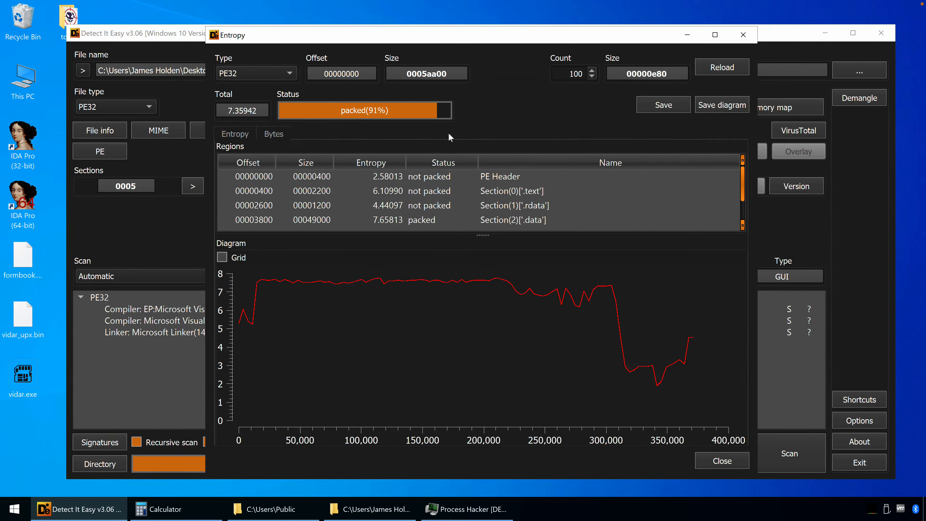
pyautogui.click(563, 191)
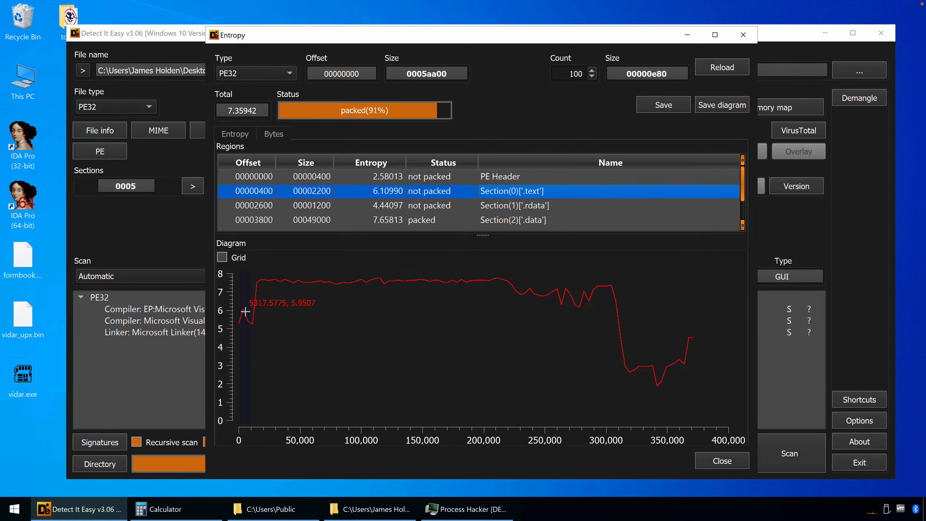
pyautogui.click(568, 205)
pyautogui.moveTo(569, 203); pyautogui.dragTo(574, 216)
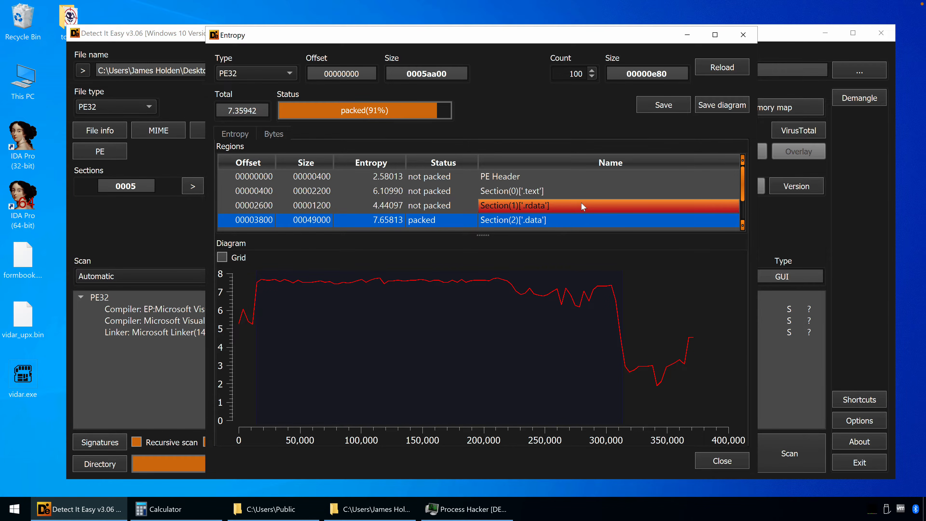
pyautogui.click(743, 34)
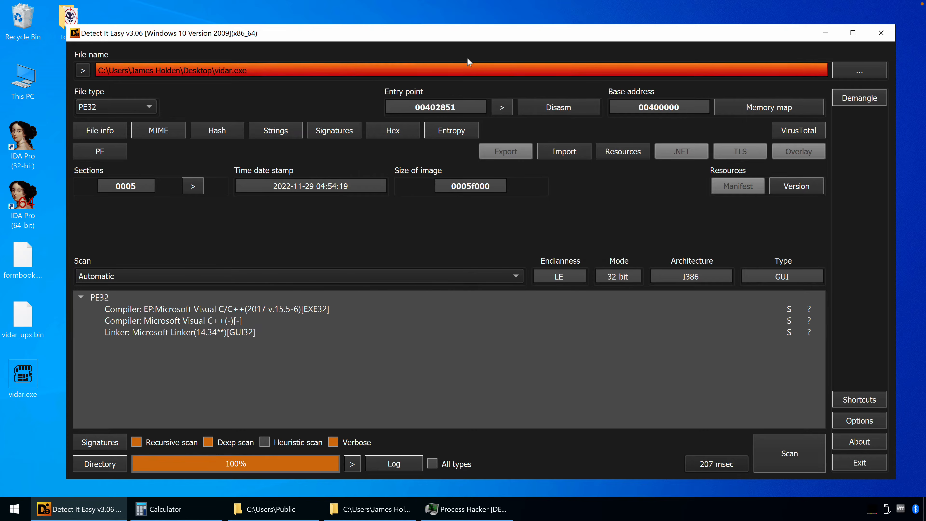
# Minimize Detect It Easy and open vidar.exe from the desktop with 32-bit IDA Pro
pyautogui.moveTo(451, 35); pyautogui.dragTo(451, 33)
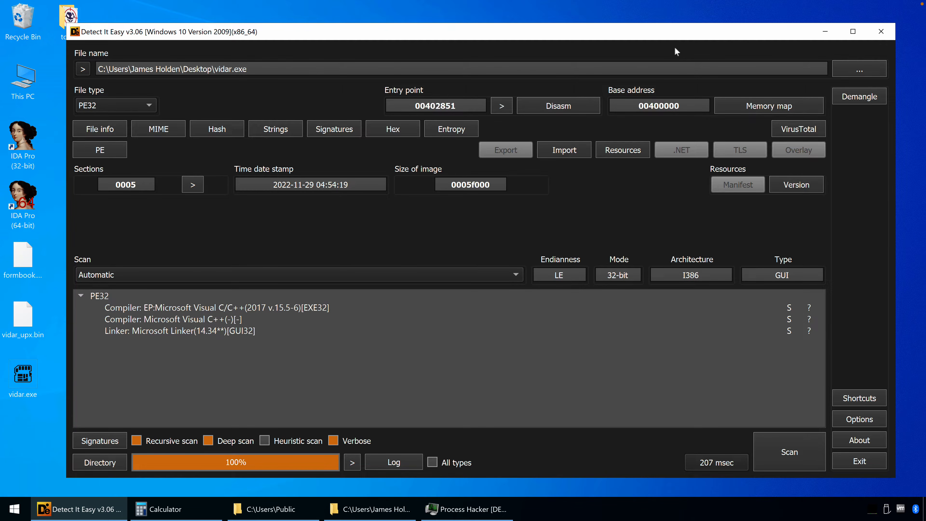
pyautogui.click(825, 32)
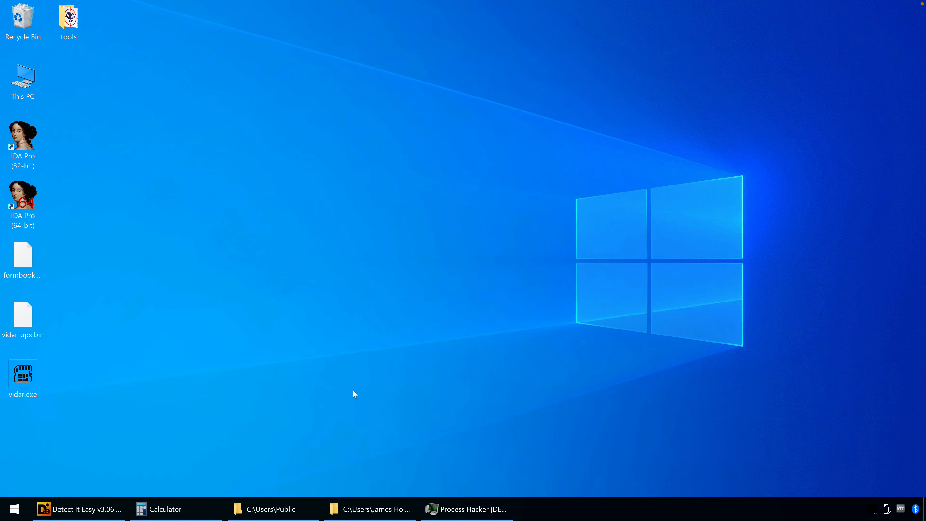
pyautogui.click(113, 503)
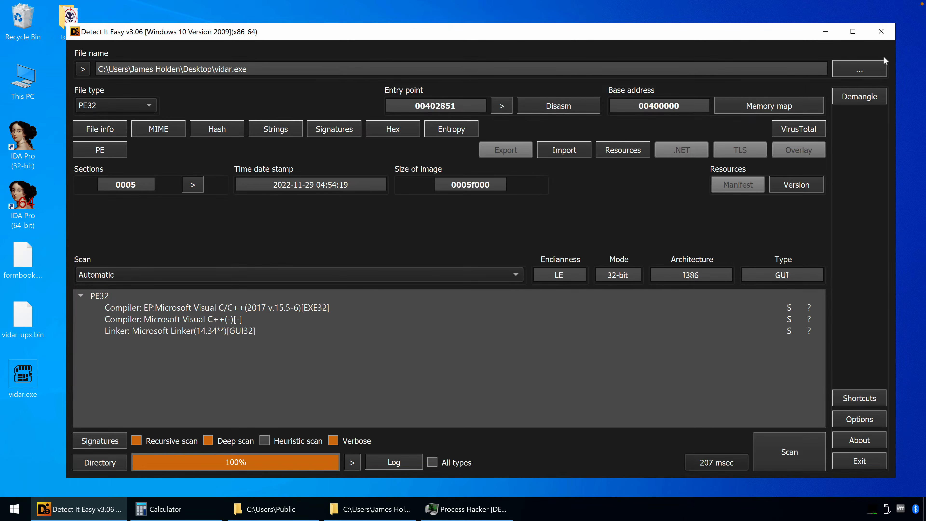
pyautogui.click(826, 31)
pyautogui.moveTo(21, 380); pyautogui.dragTo(27, 144)
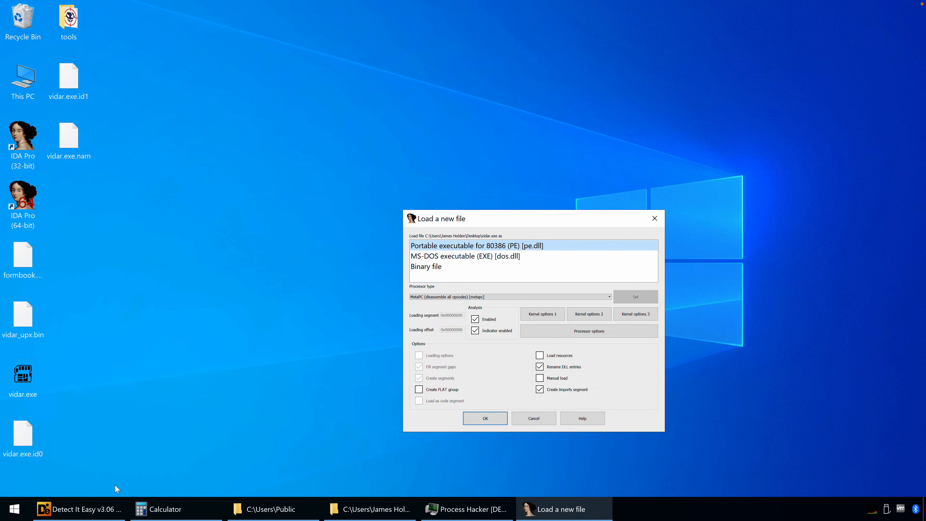
# Switch back to Detect It Easy, check the file info of vidar.exe, and close the program
pyautogui.click(109, 509)
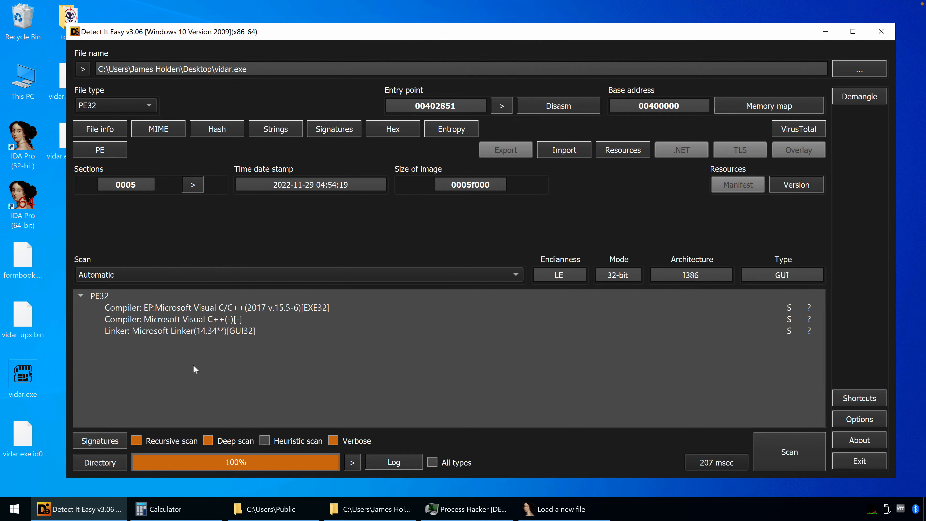
pyautogui.click(110, 132)
pyautogui.click(769, 72)
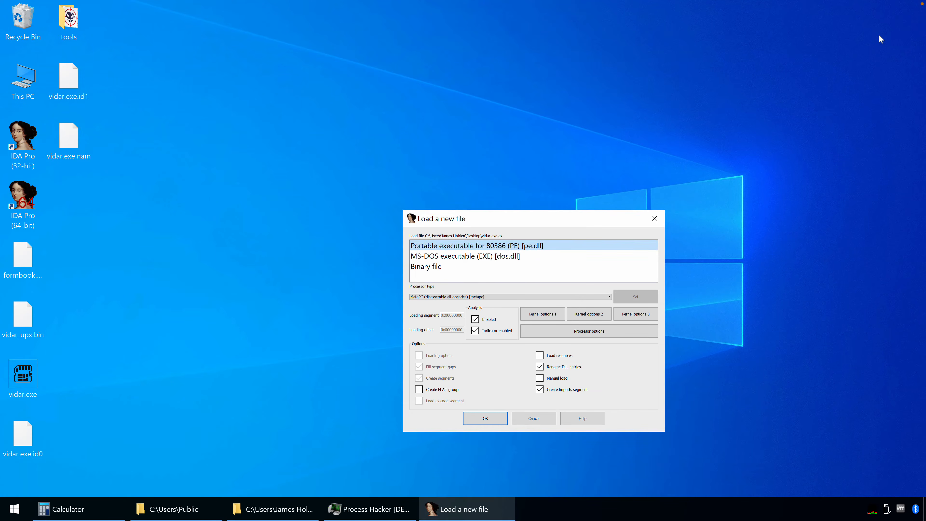
pyautogui.click(881, 32)
# Load vidar.exe in IDA as a Portable executable for 80386 (PE) with the default load options
pyautogui.click(144, 220)
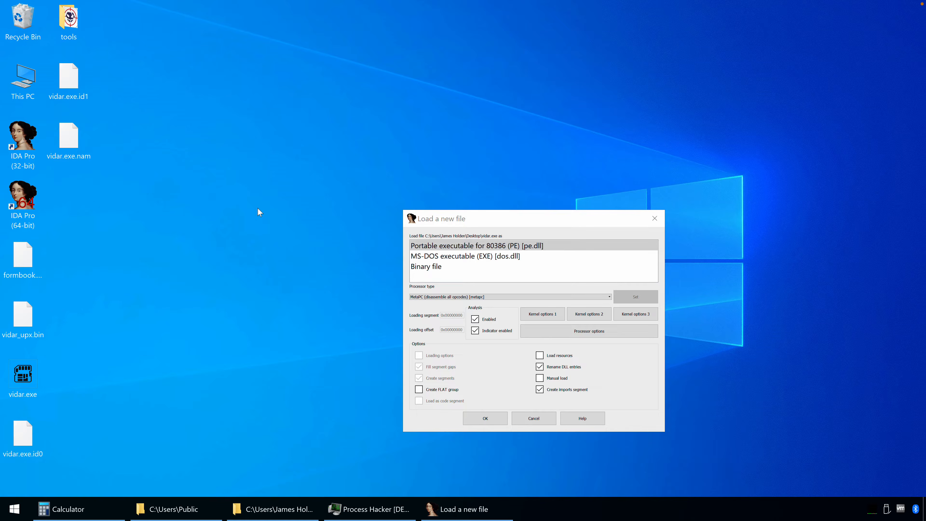
pyautogui.moveTo(476, 215); pyautogui.dragTo(409, 121)
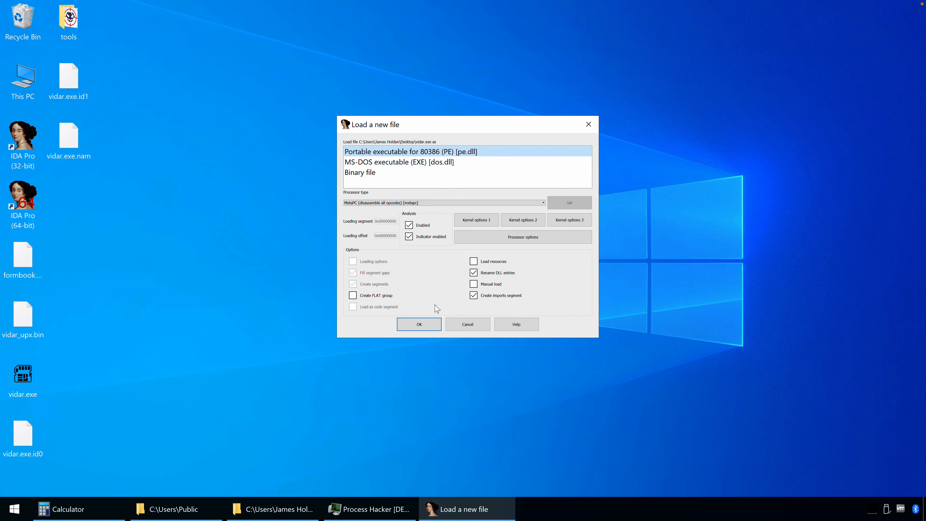
pyautogui.click(418, 324)
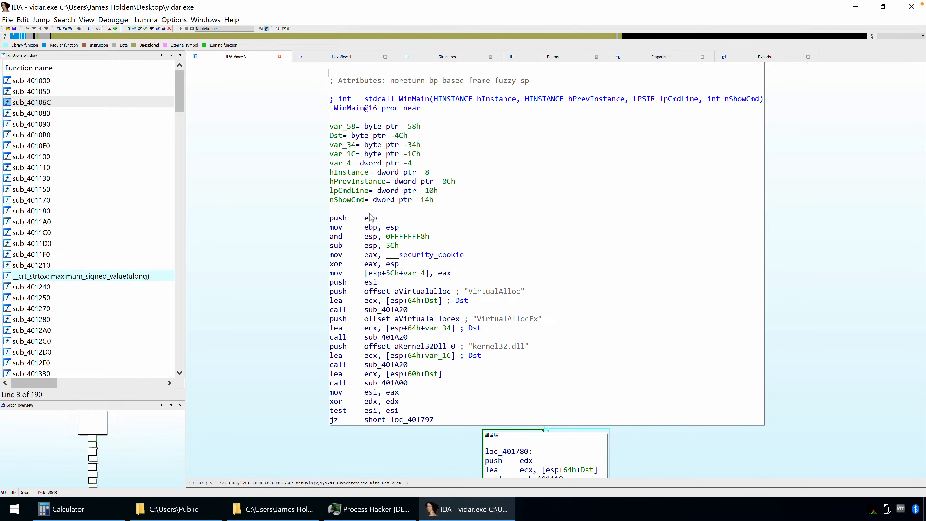
# Enlarge the graph overview pane and look through the WinMain disassembly
pyautogui.moveTo(306, 230); pyautogui.dragTo(306, 227)
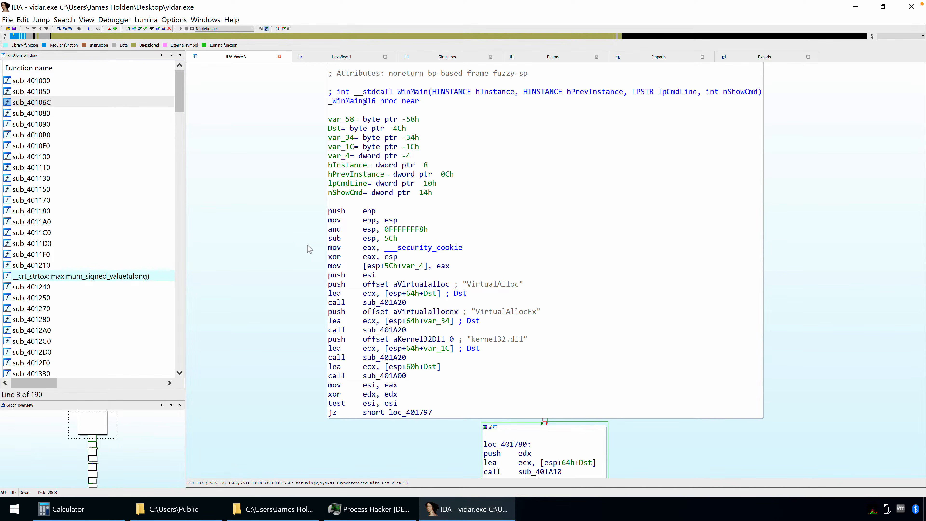
pyautogui.moveTo(97, 394); pyautogui.dragTo(109, 304)
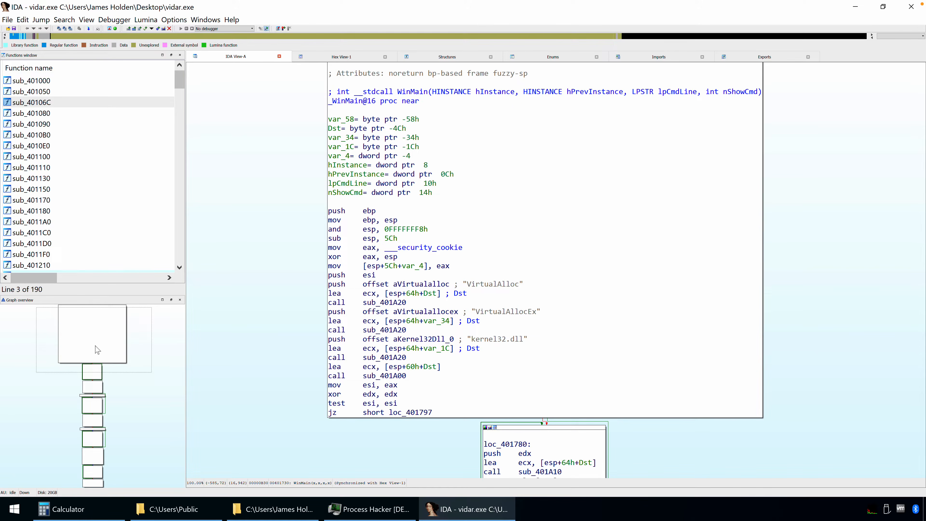
pyautogui.scroll(-3, 247, 375)
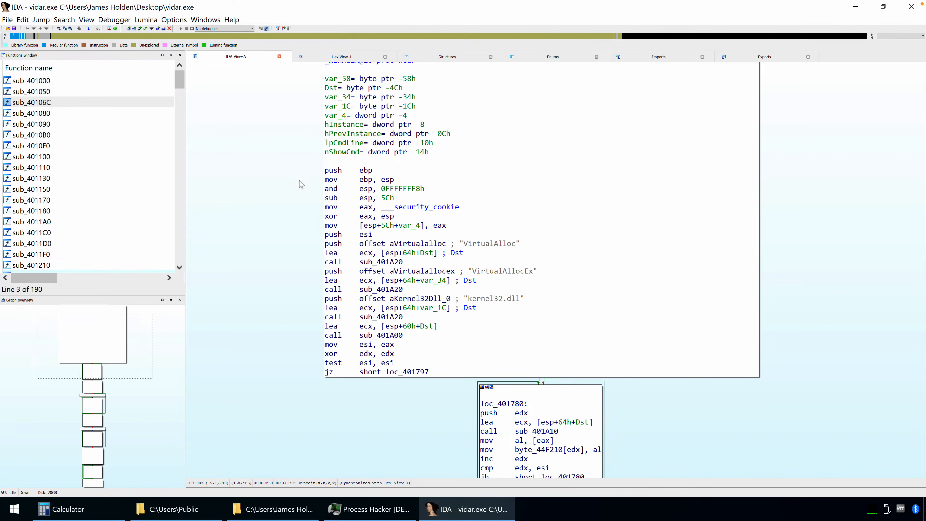
pyautogui.moveTo(297, 174); pyautogui.dragTo(296, 172)
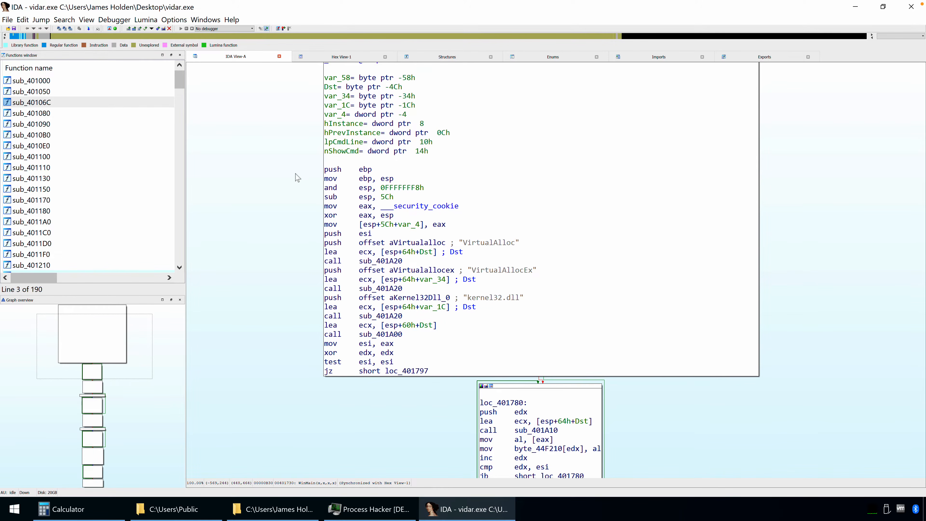
pyautogui.click(174, 19)
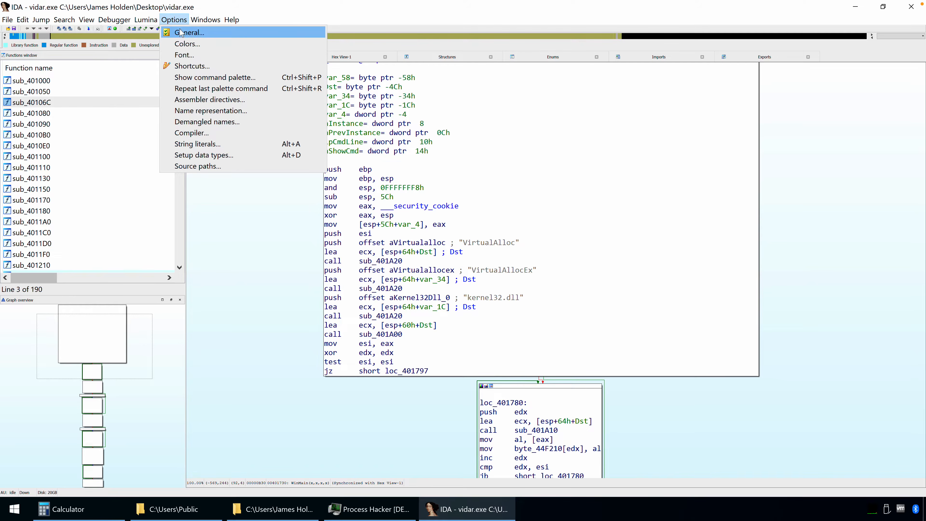
pyautogui.click(183, 34)
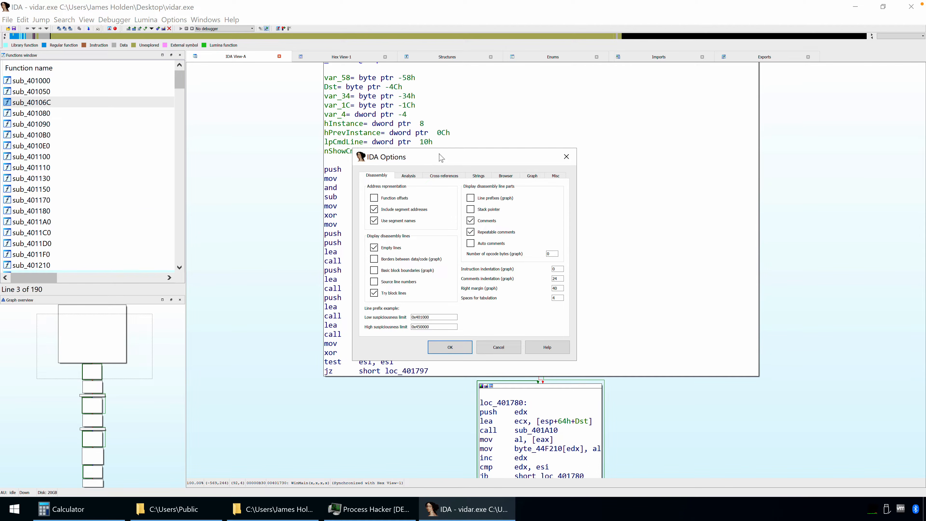
pyautogui.click(477, 200)
pyautogui.click(570, 157)
# Enable line prefixes in the disassembly graph view through IDA's general options
pyautogui.click(174, 19)
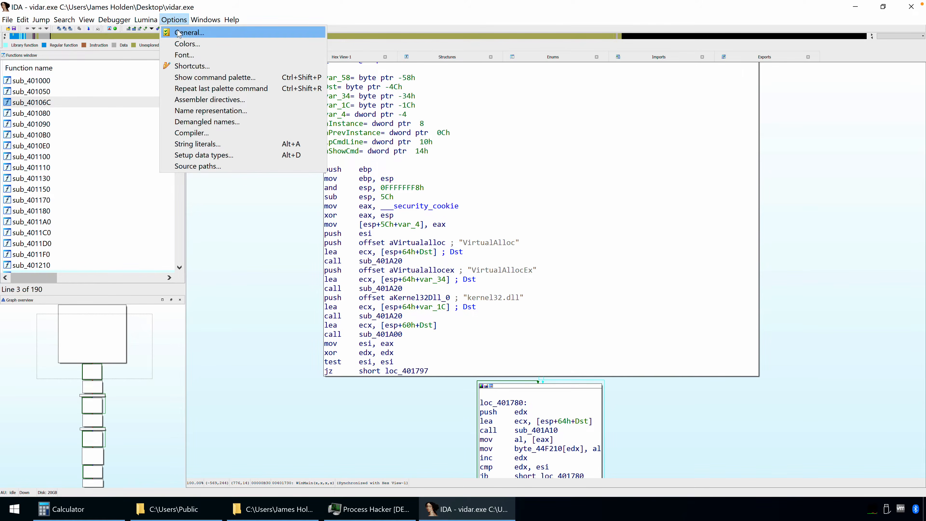
pyautogui.click(189, 32)
pyautogui.click(496, 200)
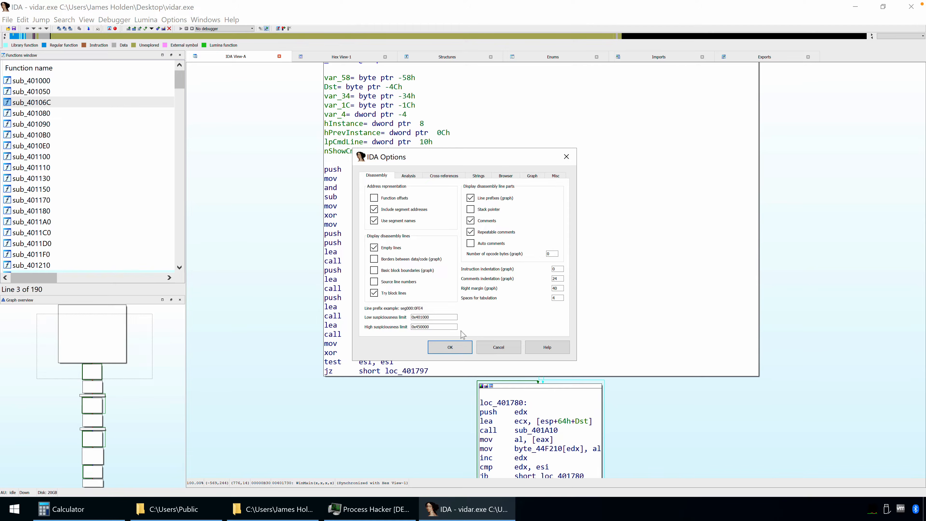
pyautogui.click(451, 347)
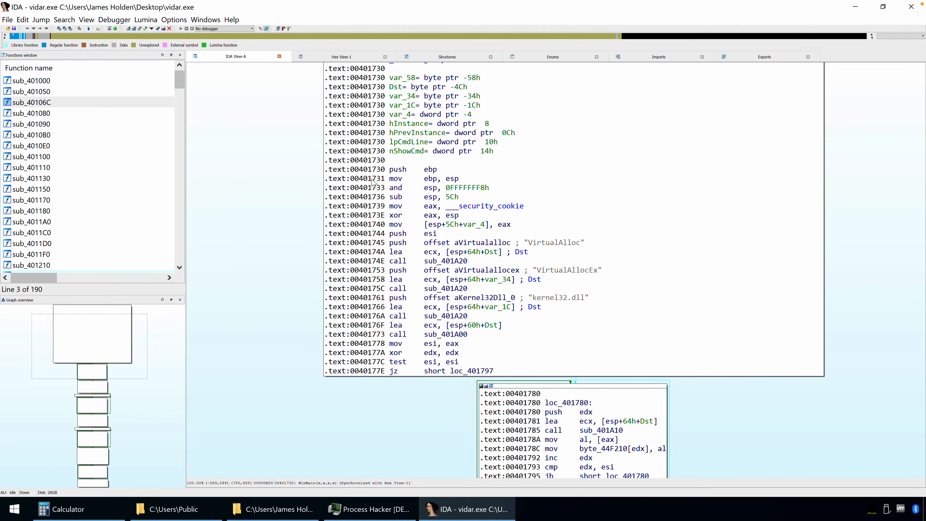
# Highlight the addresses of the first instructions of WinMain, starting at push ebp
pyautogui.click(369, 172)
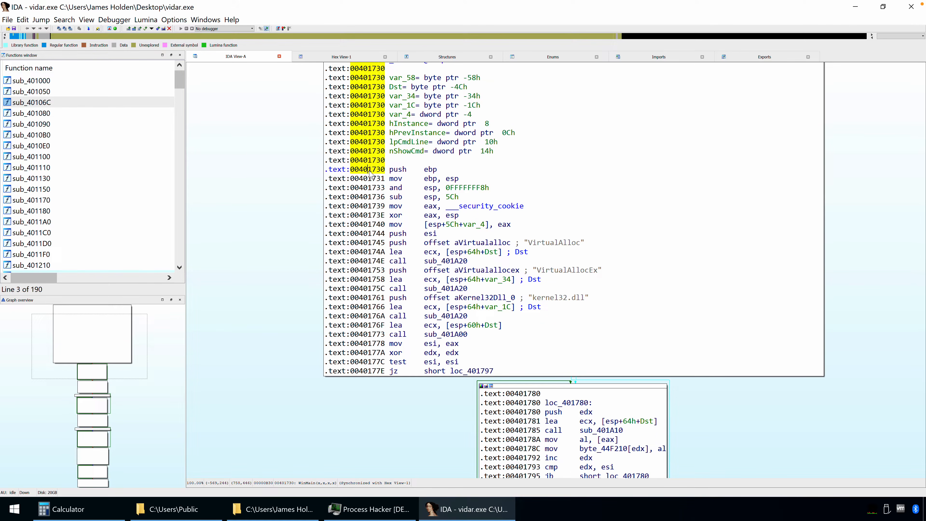
pyautogui.moveTo(368, 170); pyautogui.dragTo(385, 170)
pyautogui.click(377, 172)
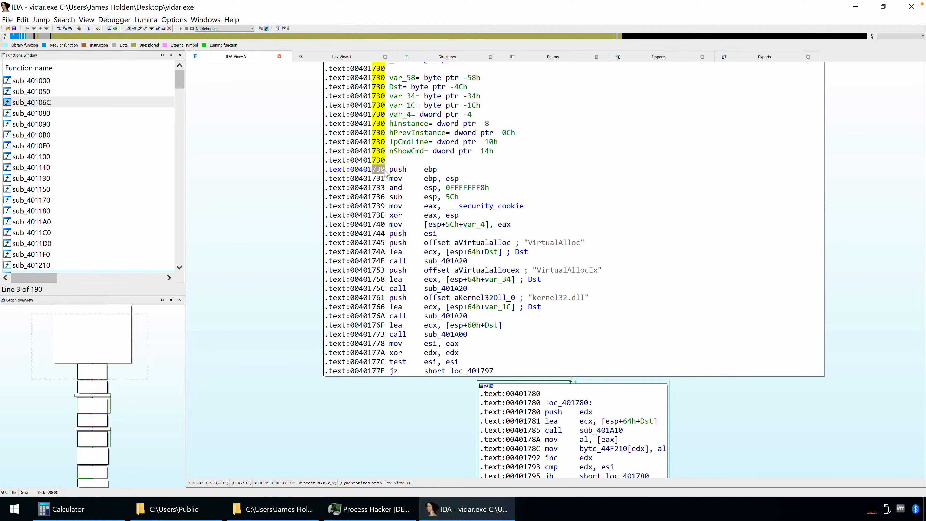
pyautogui.click(365, 179)
# Compare WinMain's start address with the entry point shown in Detect It Easy, and return to IDA
pyautogui.scroll(2, 279, 205)
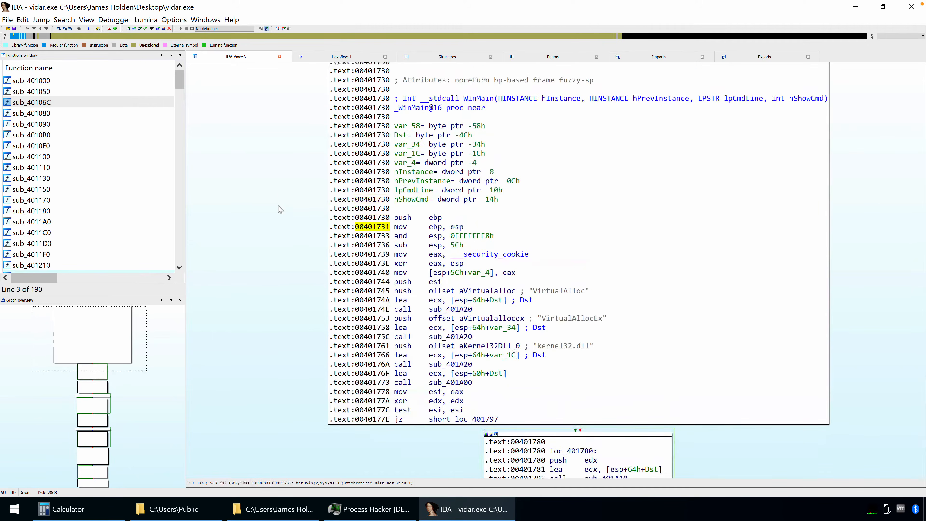
pyautogui.scroll(1, 280, 208)
pyautogui.click(413, 127)
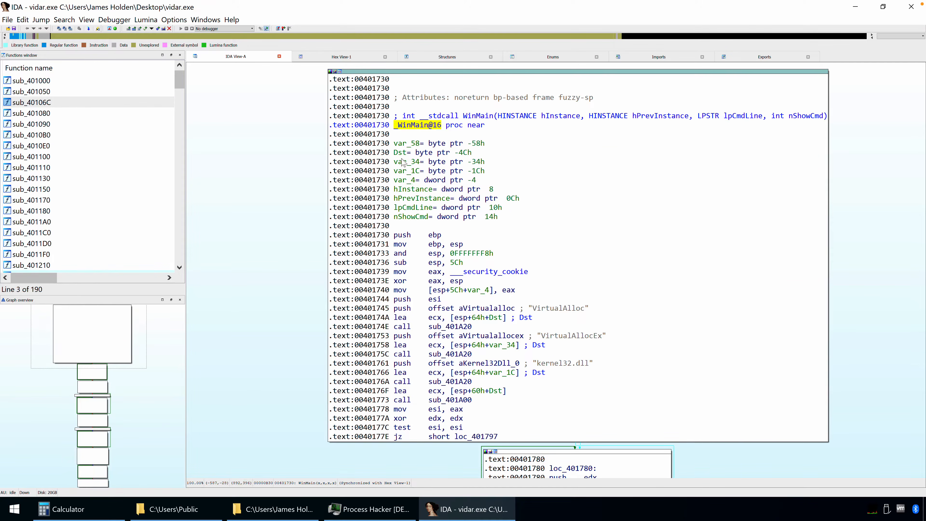
pyautogui.moveTo(381, 235)
pyautogui.mouseDown()
pyautogui.moveTo(364, 236)
pyautogui.moveTo(390, 236)
pyautogui.mouseUp()
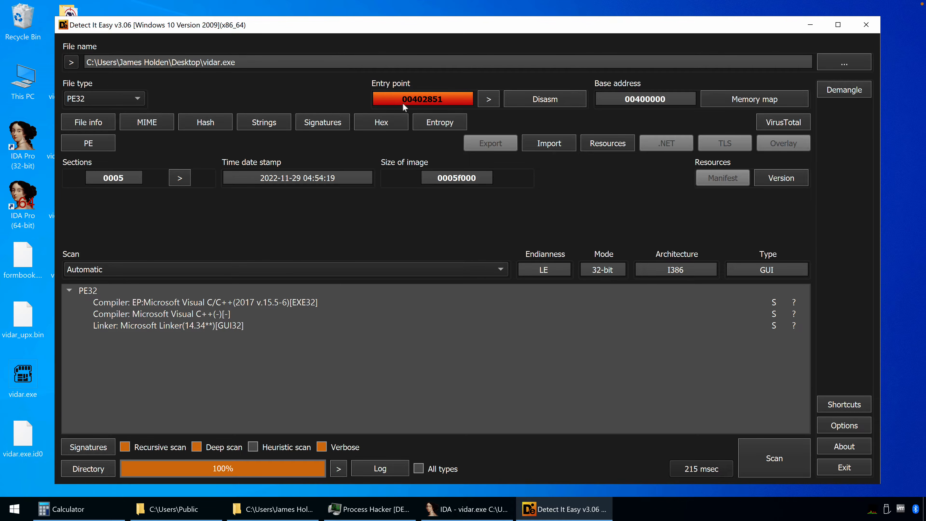
pyautogui.click(434, 509)
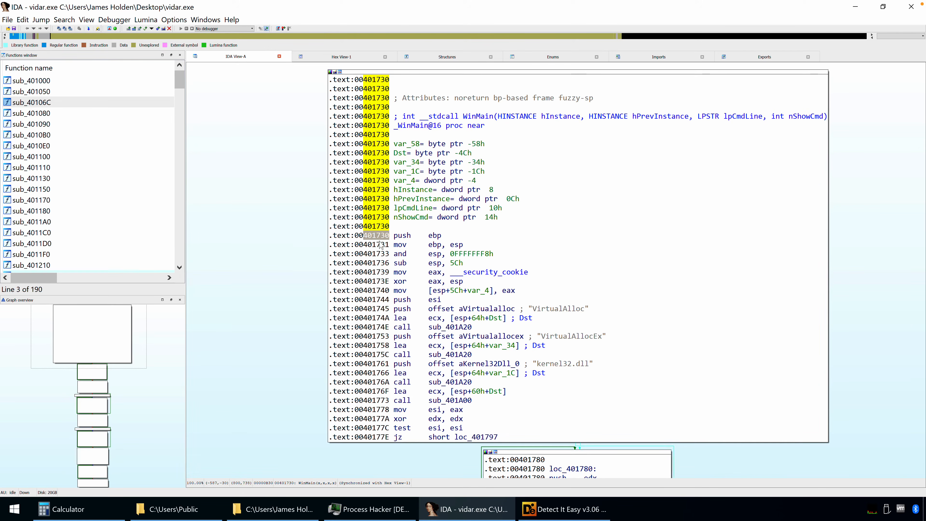
# List the cross-references to the _WinMain@16 function
pyautogui.press('Down')
pyautogui.click(412, 127)
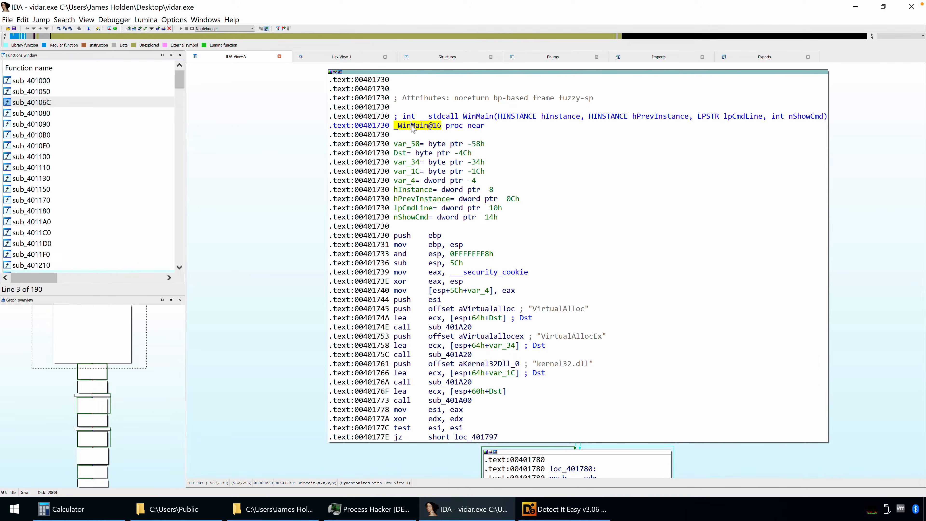
pyautogui.press('x')
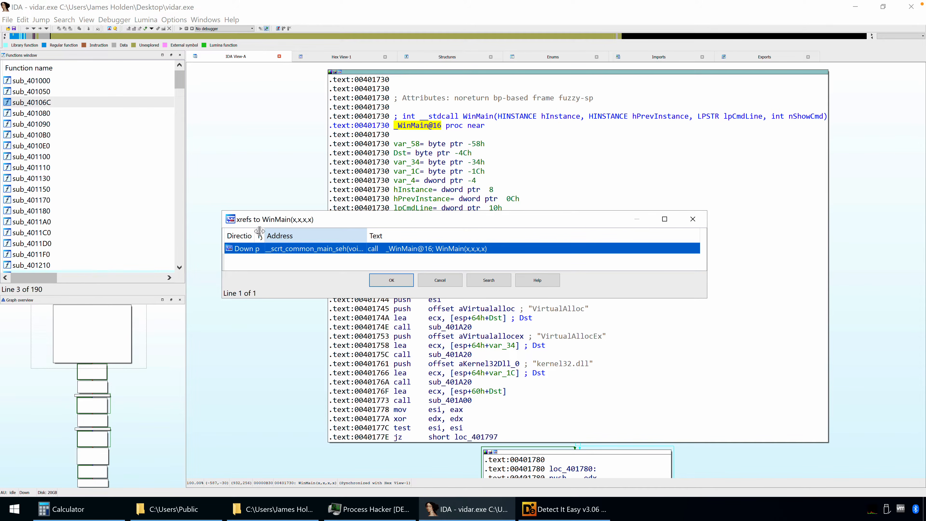
# Widen the address column of the WinMain cross-reference list and follow the reference to the call in __scrt_common_main_seh
pyautogui.moveTo(259, 231); pyautogui.dragTo(277, 232)
pyautogui.doubleClick(380, 235)
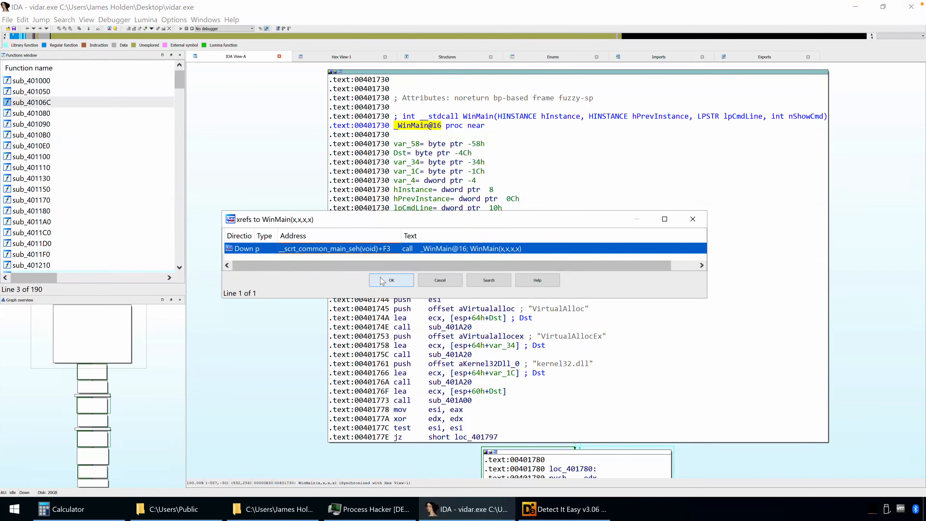
pyautogui.click(392, 280)
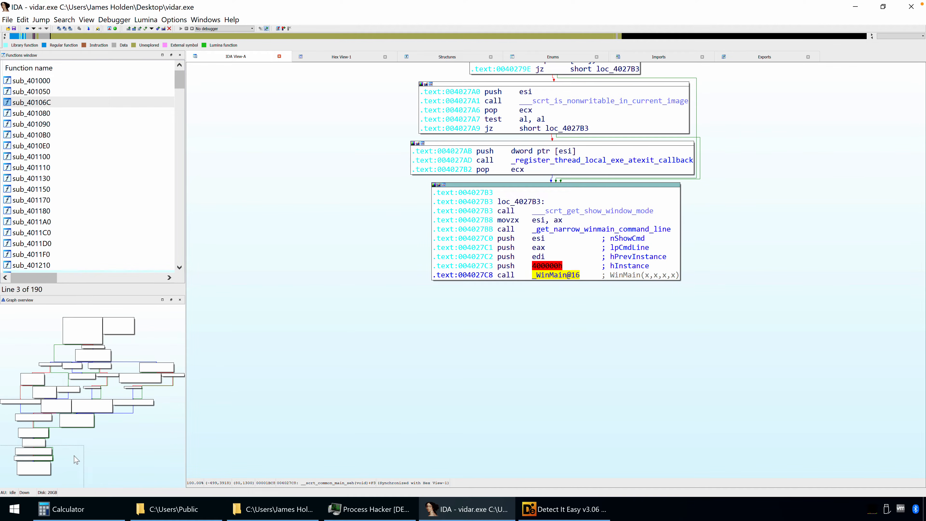
# List the cross-references to __scrt_common_main_seh from its function header and go to the jump at start+5
pyautogui.moveTo(74, 455); pyautogui.dragTo(99, 324)
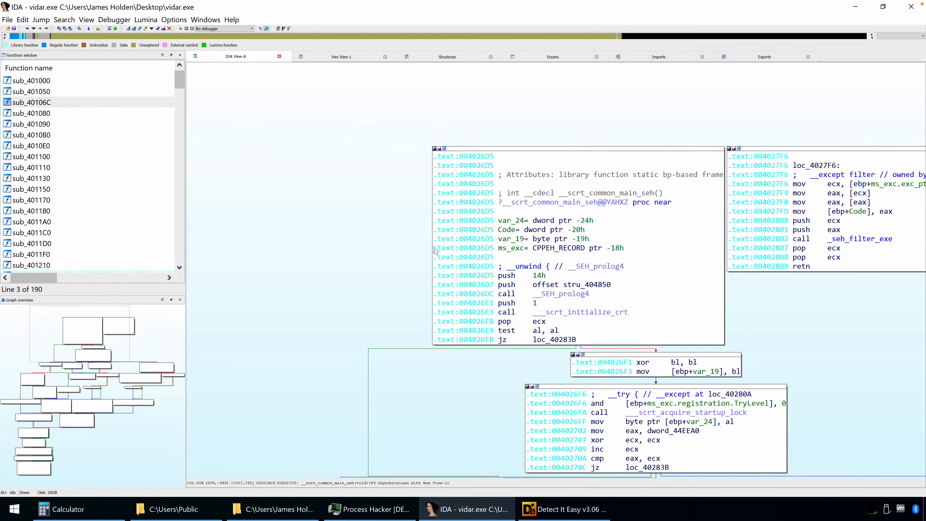
pyautogui.click(520, 205)
pyautogui.press('x')
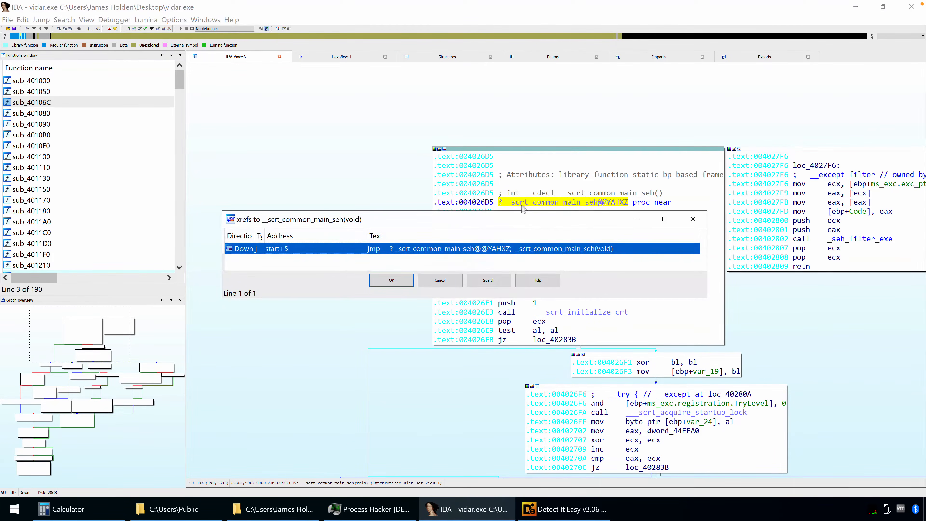
pyautogui.press('Escape')
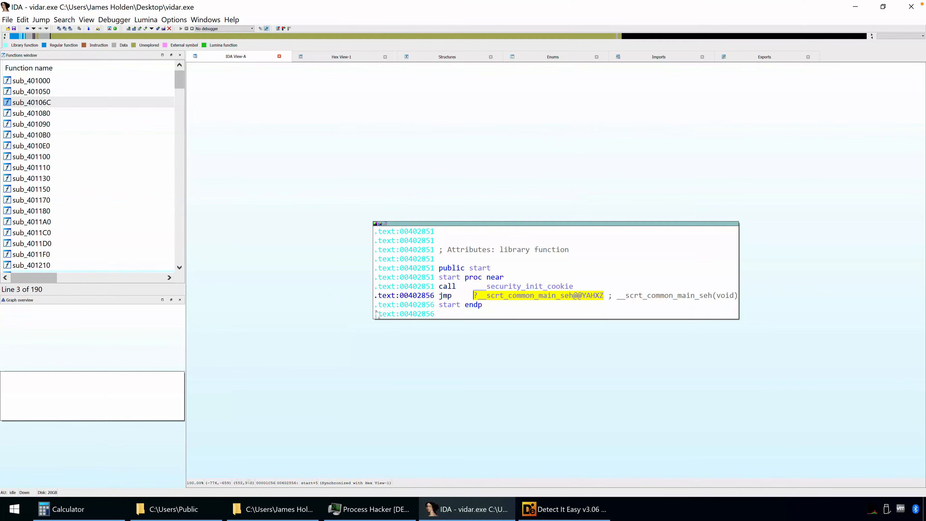
# Compare the address of the public start function with the entry point in Detect It Easy, and return to IDA
pyautogui.click(473, 269)
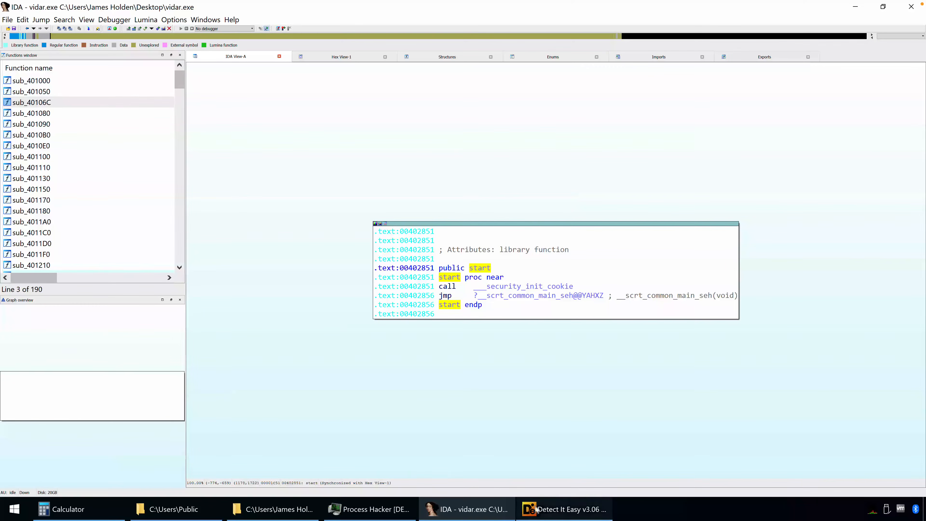
pyautogui.click(565, 508)
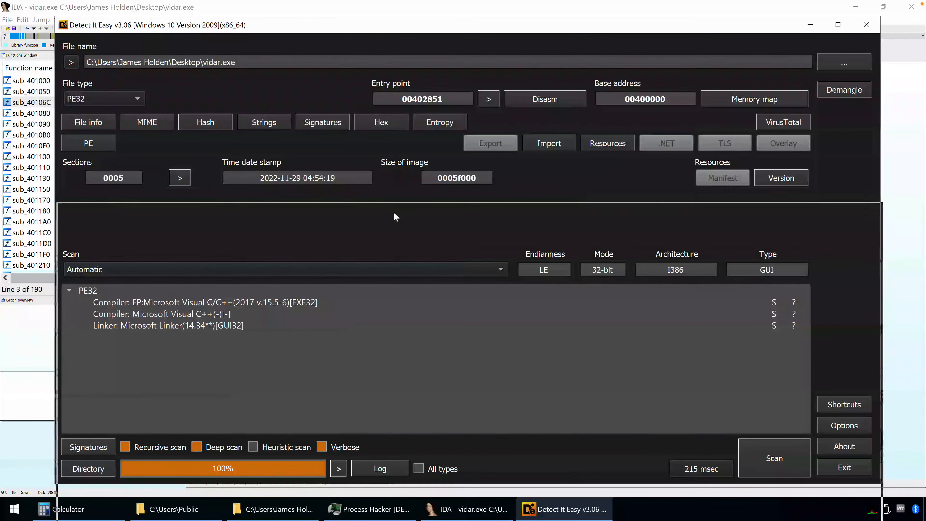
pyautogui.moveTo(393, 31); pyautogui.dragTo(386, 274)
pyautogui.moveTo(433, 311); pyautogui.dragTo(439, 321)
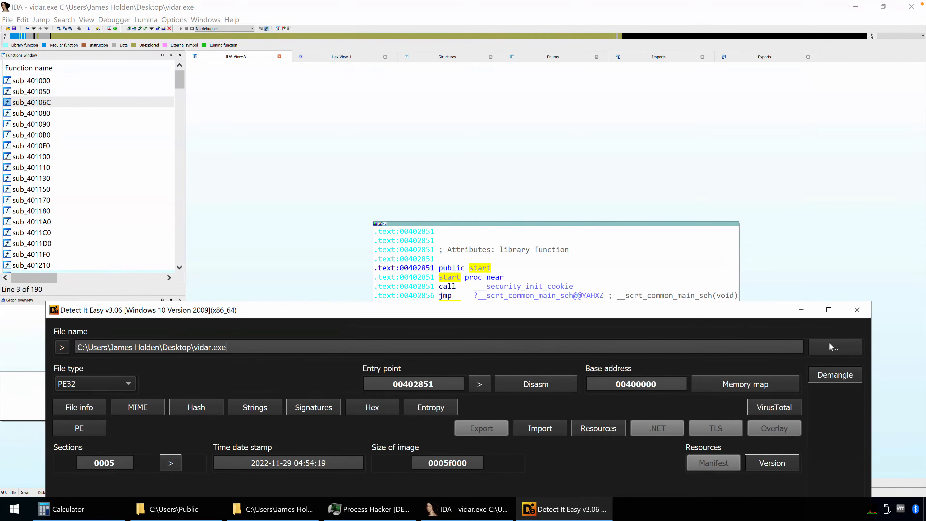
pyautogui.click(801, 312)
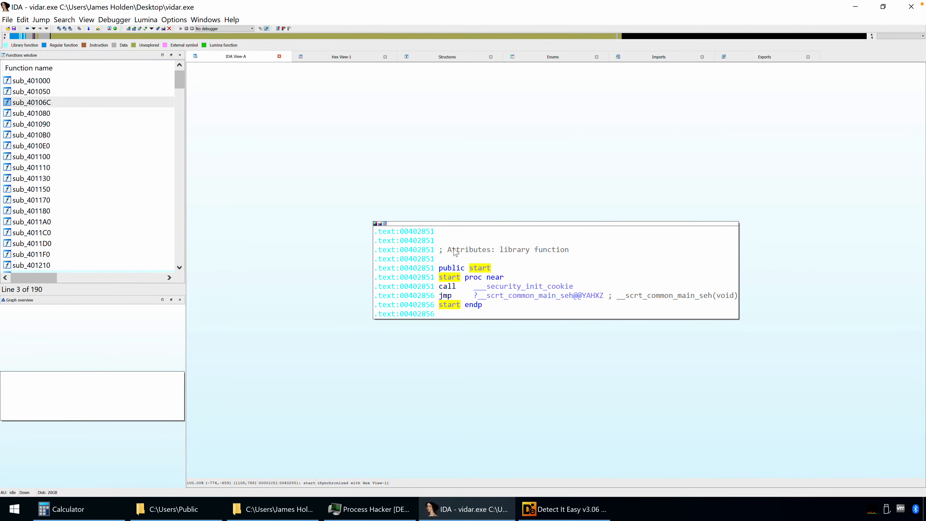
pyautogui.click(562, 508)
pyautogui.moveTo(366, 319); pyautogui.dragTo(389, 110)
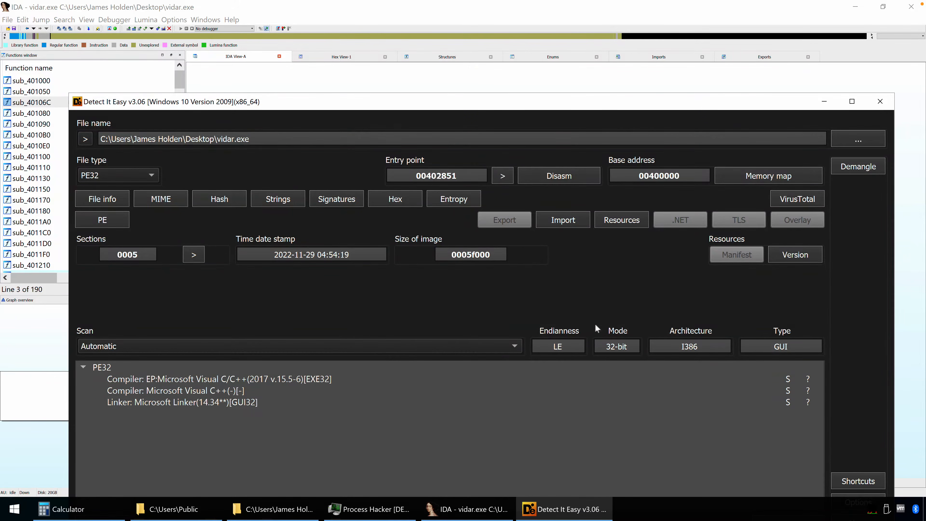
pyautogui.click(824, 102)
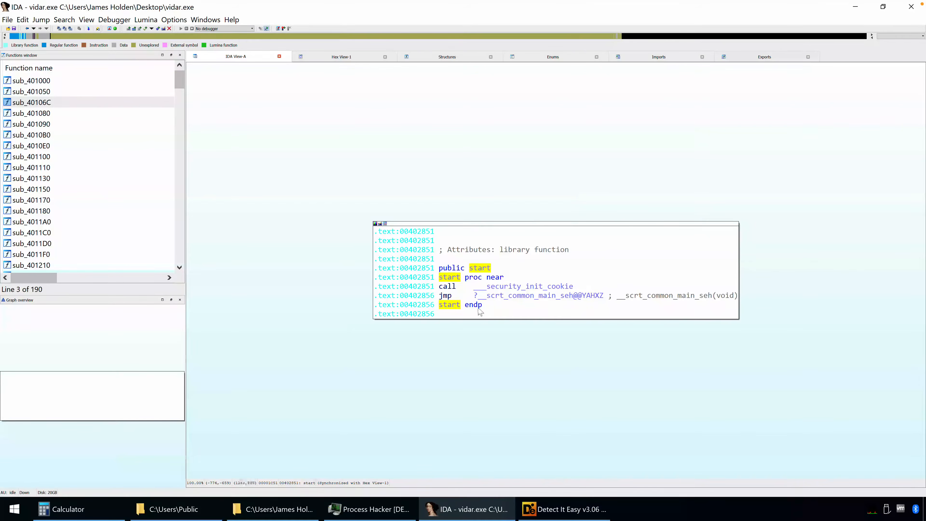
# Inspect the ___security_init_cookie call in start, follow the jump to __scrt_common_main_seh, and go back to WinMain
pyautogui.click(505, 287)
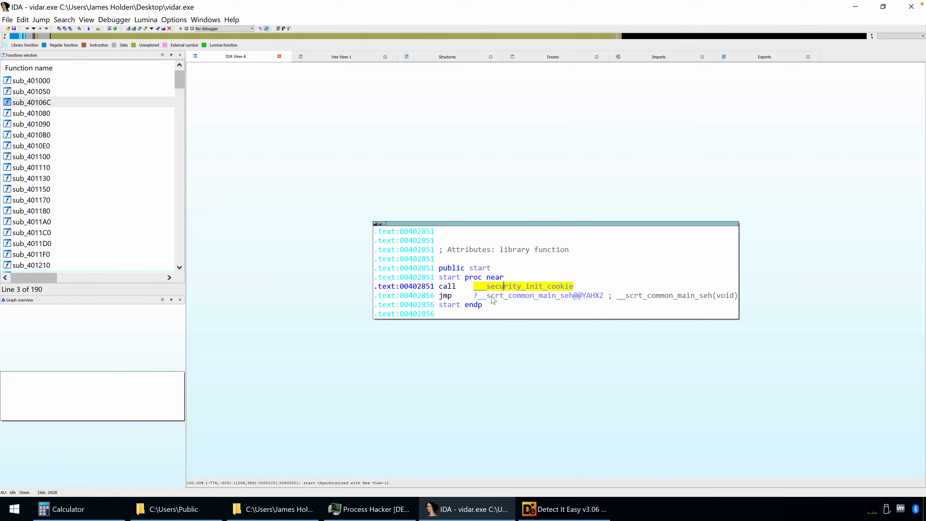
pyautogui.click(443, 376)
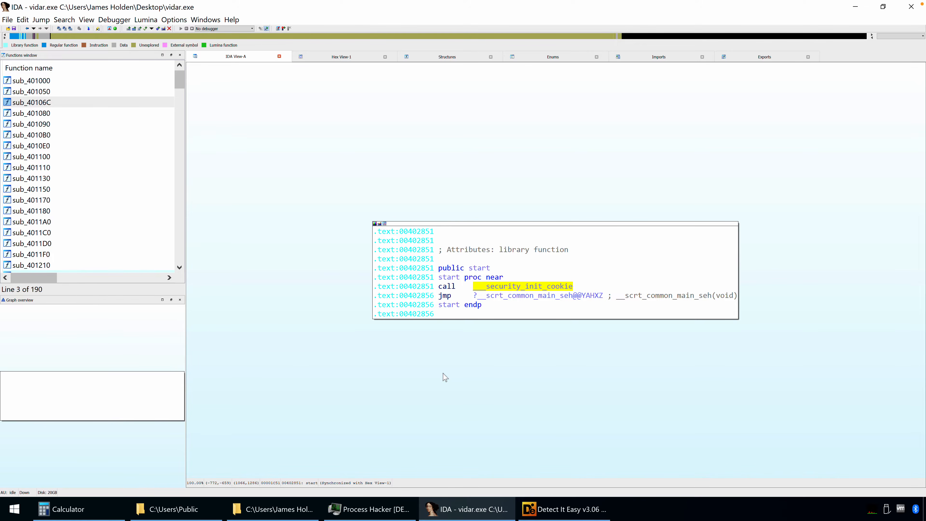
pyautogui.doubleClick(504, 296)
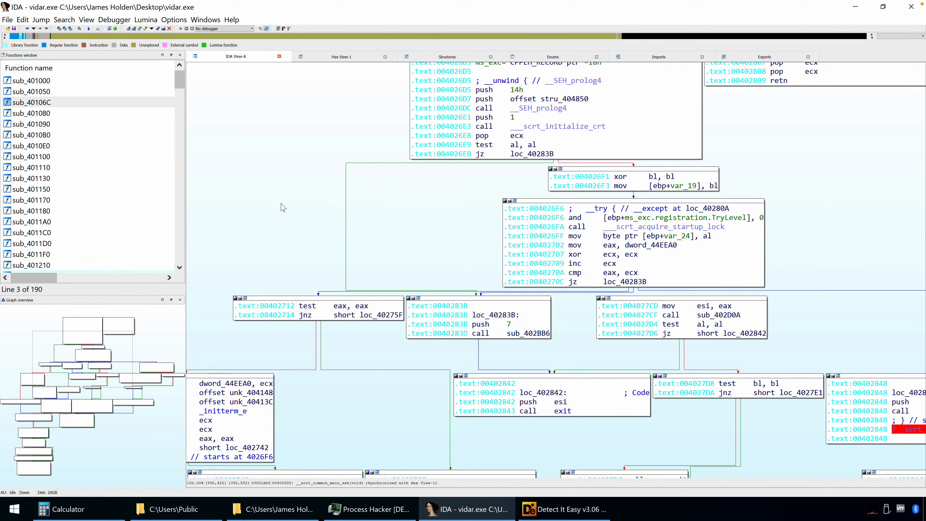
pyautogui.press('Escape')
pyautogui.press('Escape')
pyautogui.press('Escape')
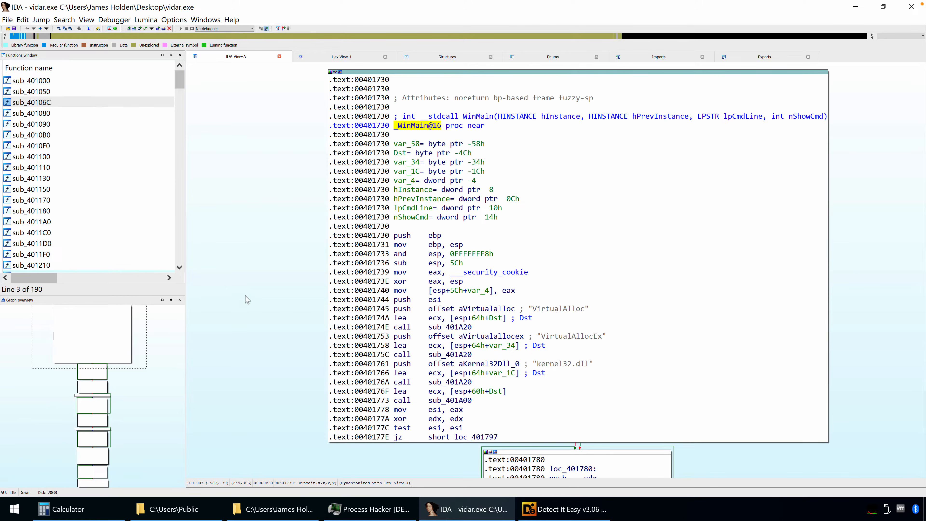
# Examine the VirtualAlloc, VirtualAllocEx and kernel32.dll strings and their offsets pushed in WinMain's first block
pyautogui.scroll(-3, 281, 361)
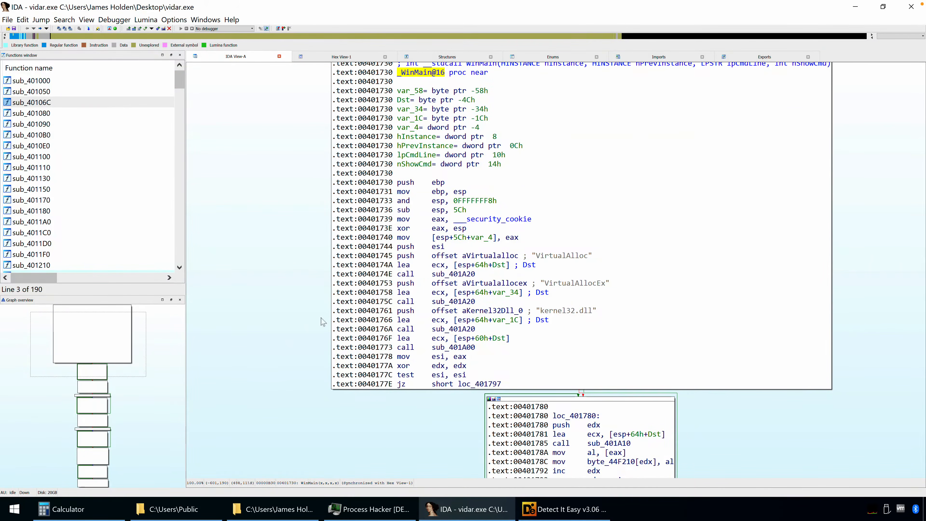
pyautogui.click(561, 311)
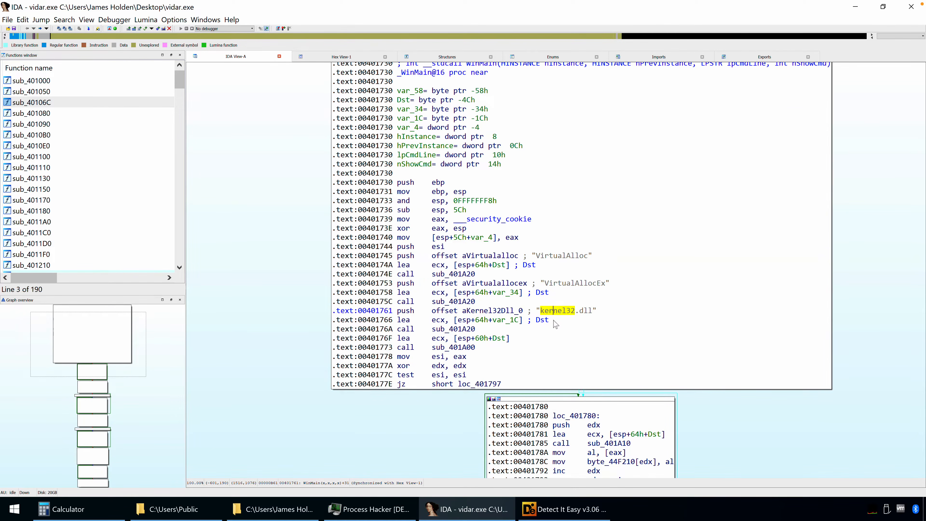
pyautogui.click(572, 283)
pyautogui.click(563, 256)
pyautogui.click(567, 283)
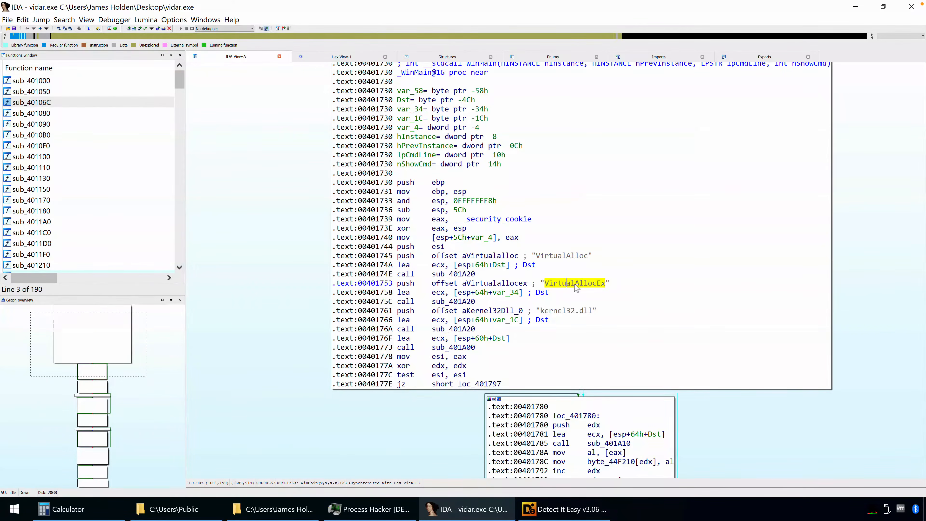
pyautogui.click(561, 311)
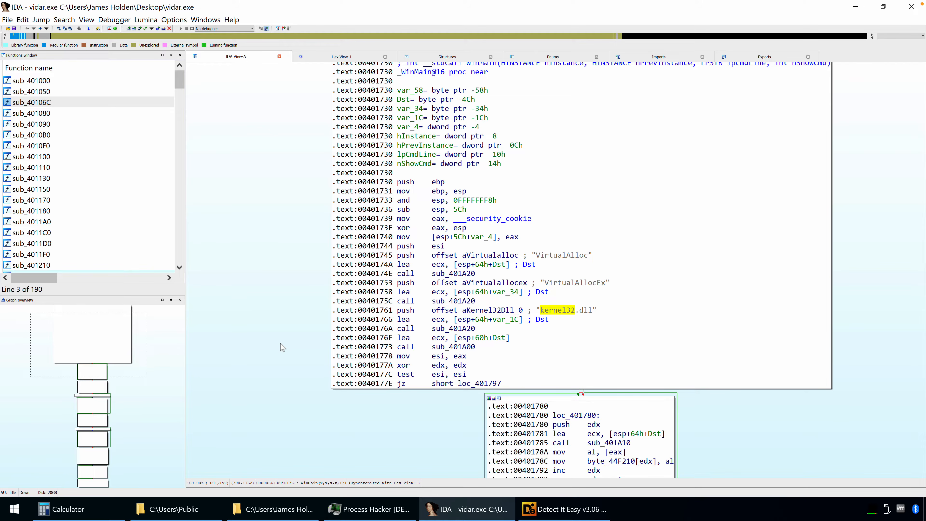
pyautogui.click(559, 257)
pyautogui.click(567, 283)
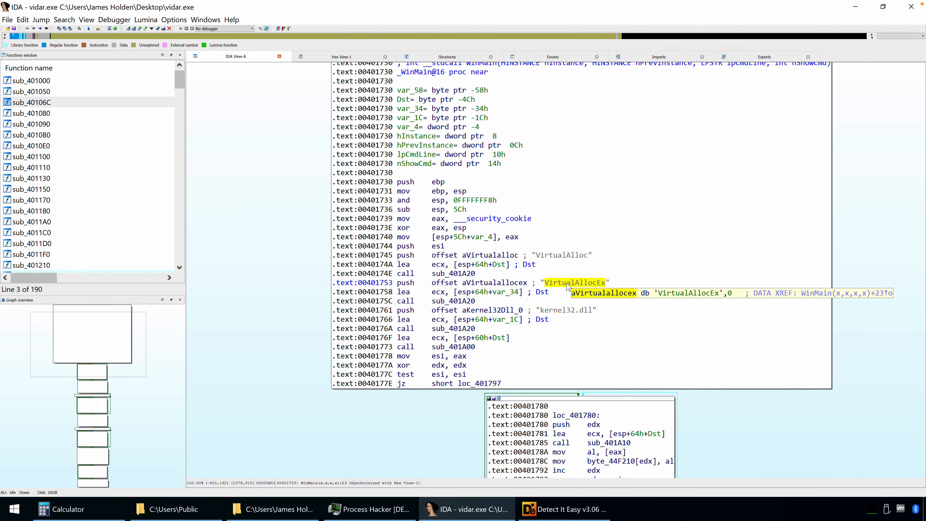
pyautogui.click(506, 284)
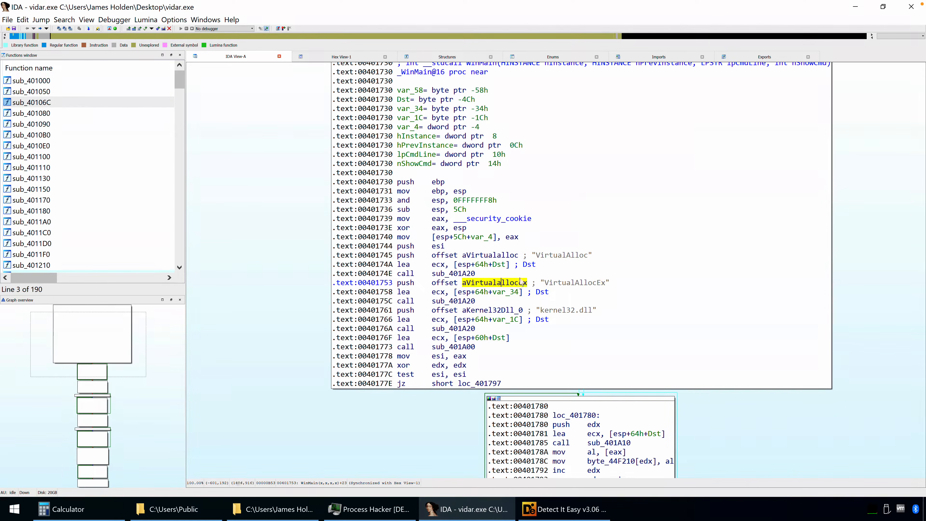
pyautogui.click(498, 256)
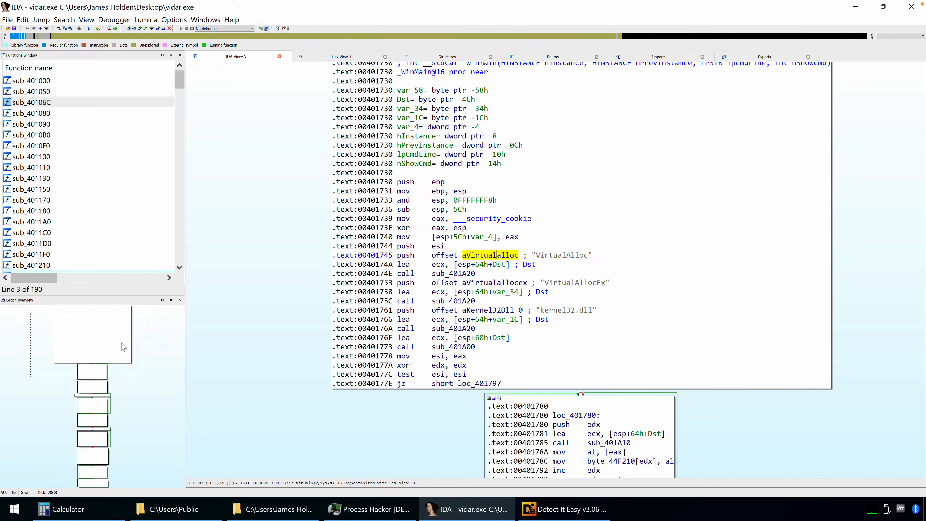
# Follow WinMain's graph down to its final block and highlight the calls to sub_401720 and __imp_exit
pyautogui.moveTo(123, 348); pyautogui.dragTo(119, 400)
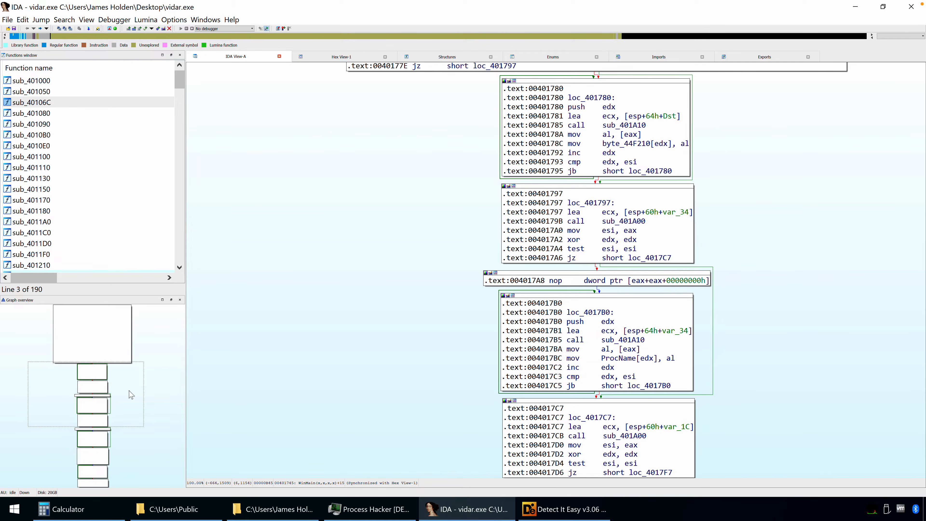
pyautogui.moveTo(131, 397); pyautogui.dragTo(132, 467)
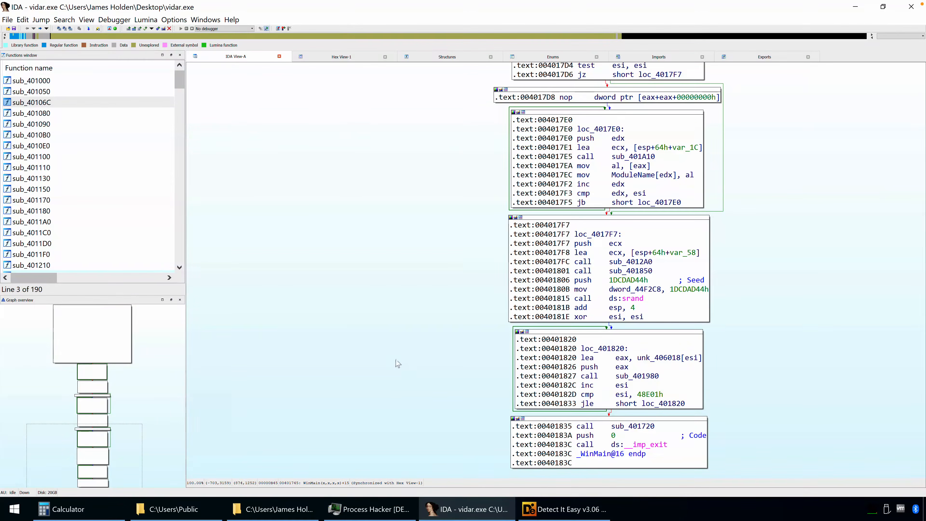
pyautogui.moveTo(390, 374); pyautogui.dragTo(378, 336)
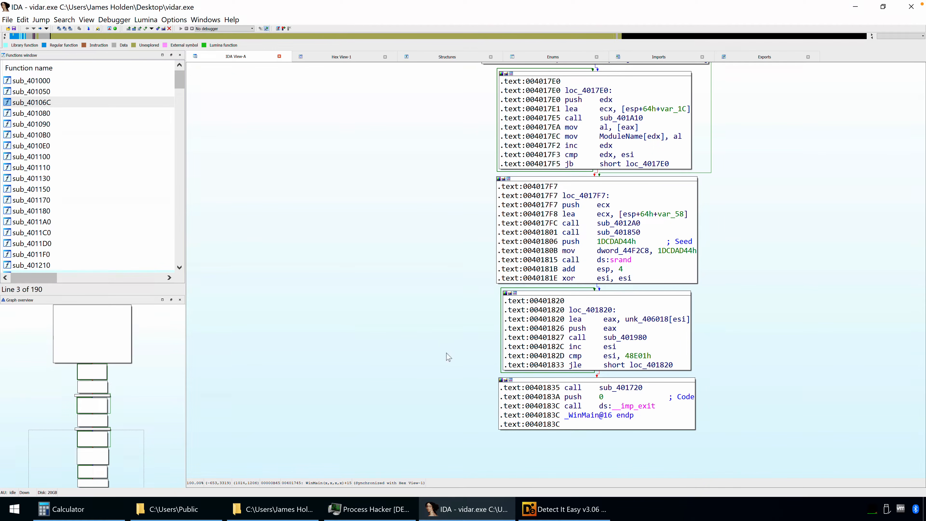
pyautogui.click(572, 388)
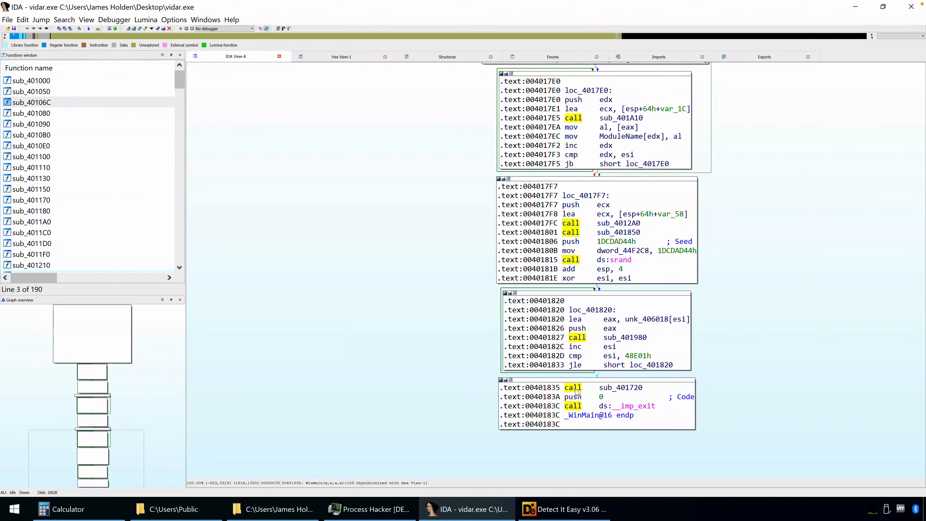
pyautogui.click(626, 389)
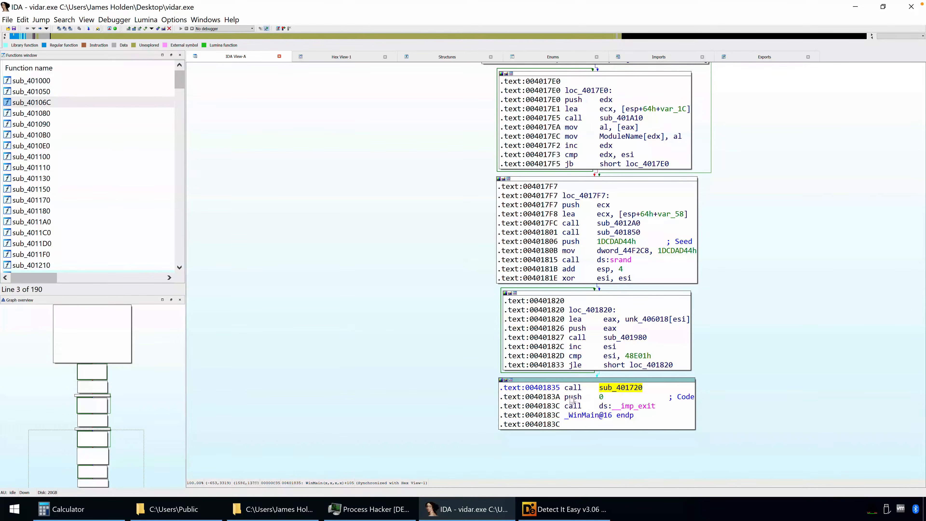
pyautogui.click(572, 406)
pyautogui.click(640, 407)
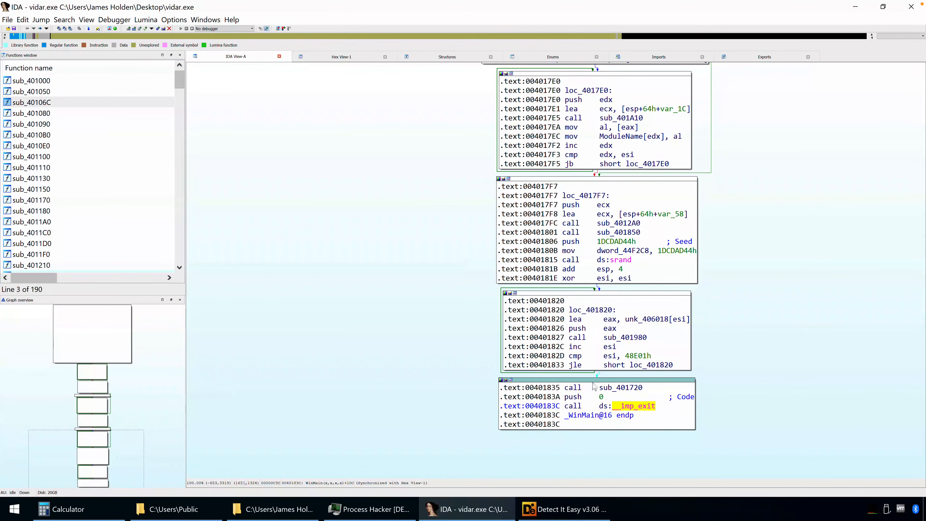
# Generate the graph of cross-references from sub_401720 and maximize the graph window
pyautogui.click(607, 387)
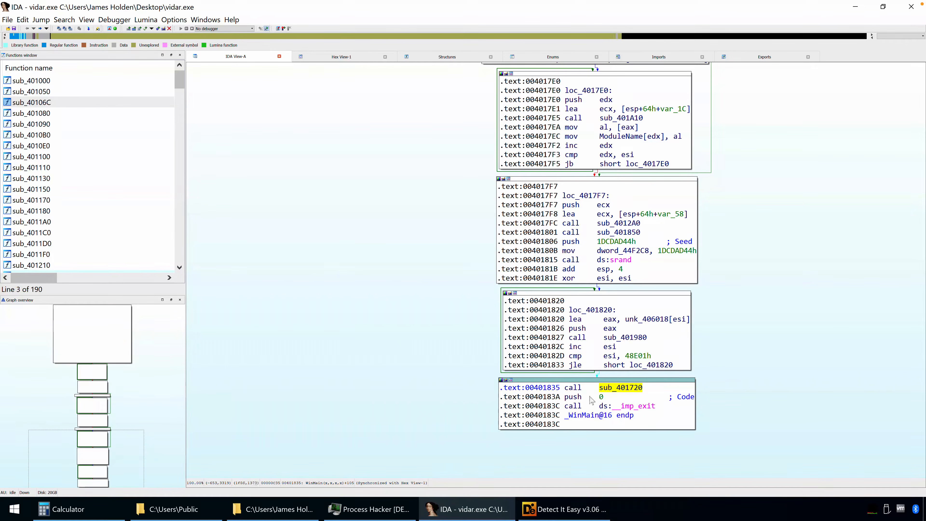
pyautogui.rightClick(613, 388)
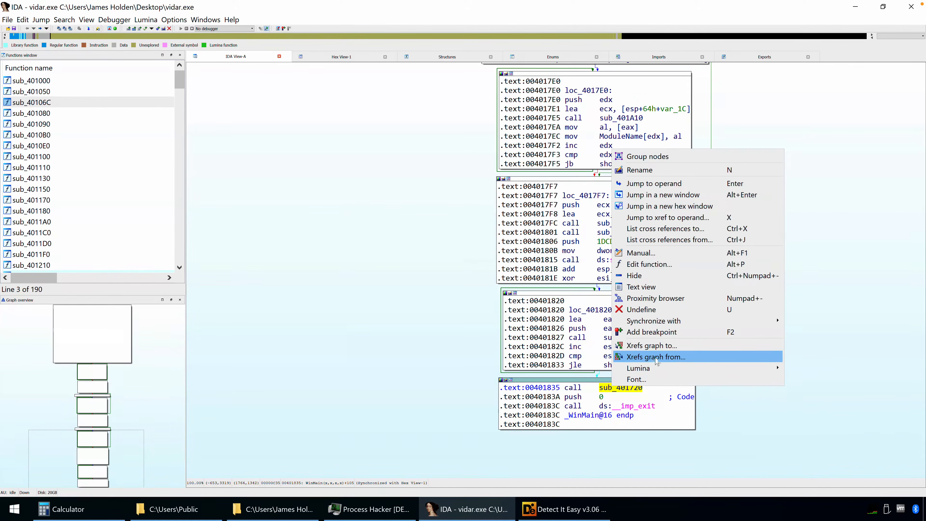
pyautogui.click(663, 357)
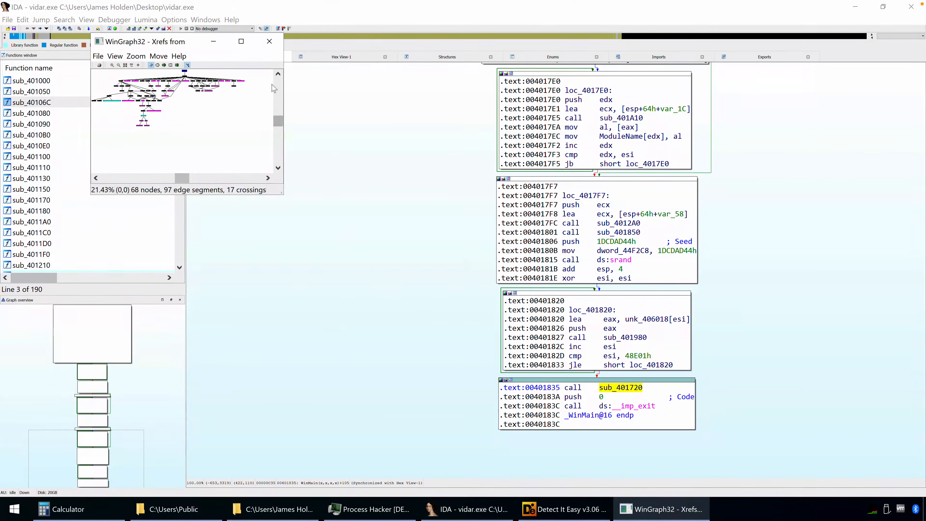
pyautogui.doubleClick(235, 45)
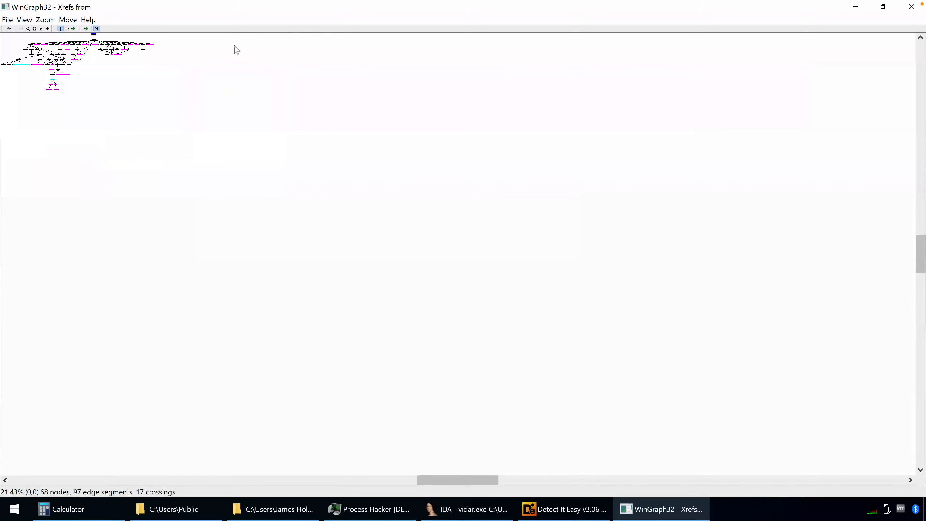
# Examine the functions and imported API calls reached from sub_401720 in the cross-reference graph at readable size
pyautogui.click(22, 29)
pyautogui.moveTo(747, 337); pyautogui.dragTo(666, 335)
pyautogui.click(21, 29)
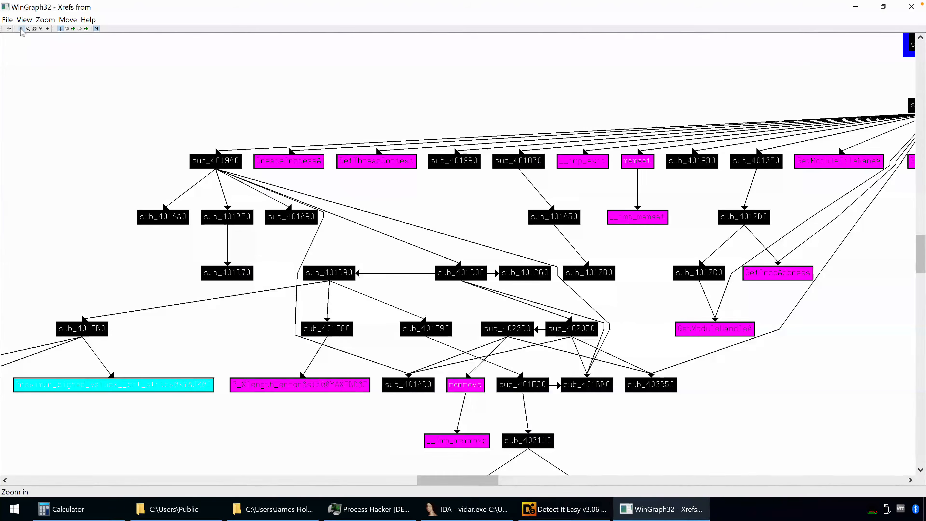
pyautogui.click(22, 28)
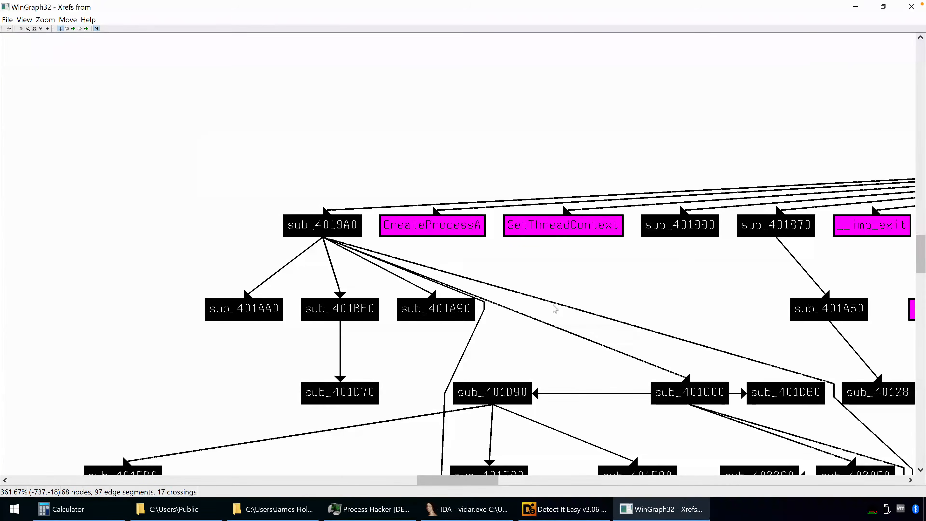
pyautogui.click(27, 29)
pyautogui.click(27, 29)
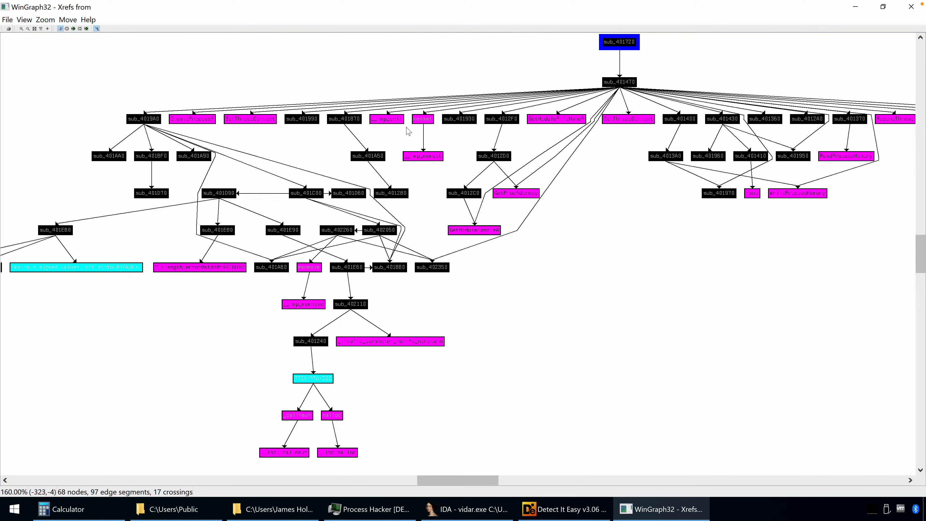
# Enlarge the cross-reference graph to 360% and examine the API calls under sub_401470 from GetModuleFileNameA across to ResumeThread, including WriteProcessMemory
pyautogui.moveTo(607, 271); pyautogui.dragTo(581, 270)
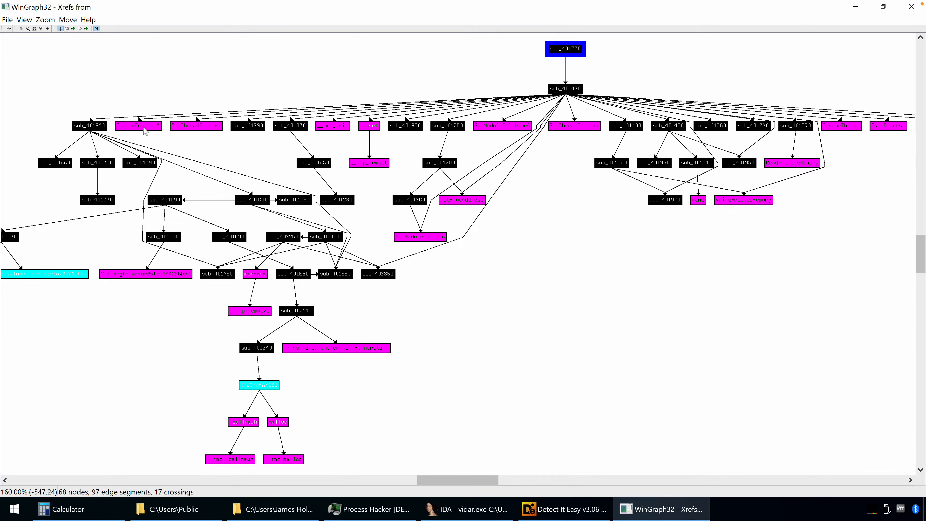
pyautogui.click(21, 29)
pyautogui.click(22, 29)
pyautogui.moveTo(821, 442); pyautogui.dragTo(706, 373)
pyautogui.moveTo(793, 397); pyautogui.dragTo(583, 357)
pyautogui.moveTo(781, 357); pyautogui.dragTo(584, 361)
pyautogui.moveTo(739, 362); pyautogui.dragTo(556, 372)
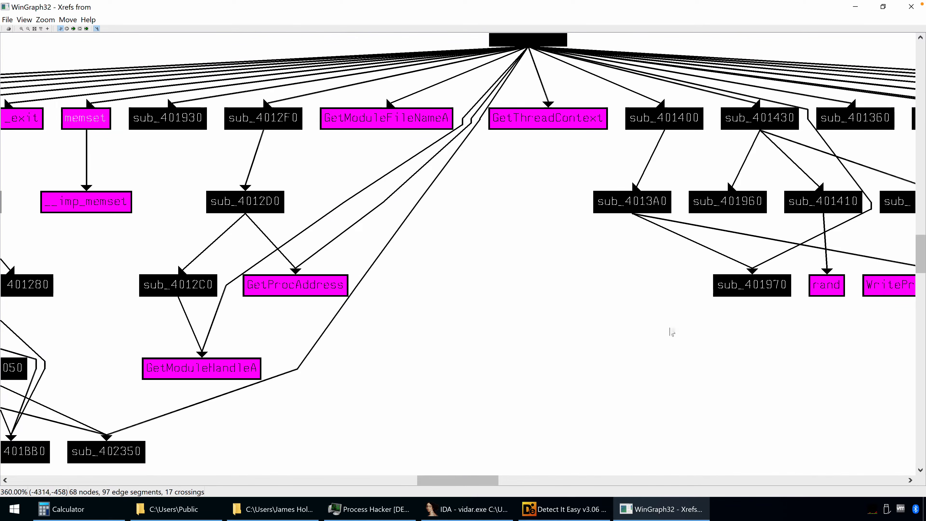
pyautogui.moveTo(613, 321); pyautogui.dragTo(390, 307)
pyautogui.moveTo(785, 333); pyautogui.dragTo(543, 364)
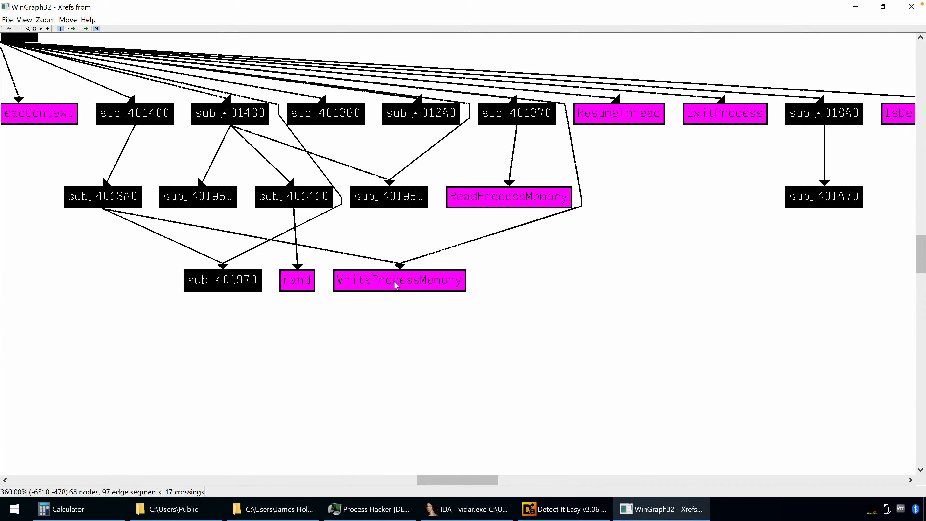
pyautogui.moveTo(637, 316); pyautogui.dragTo(628, 316)
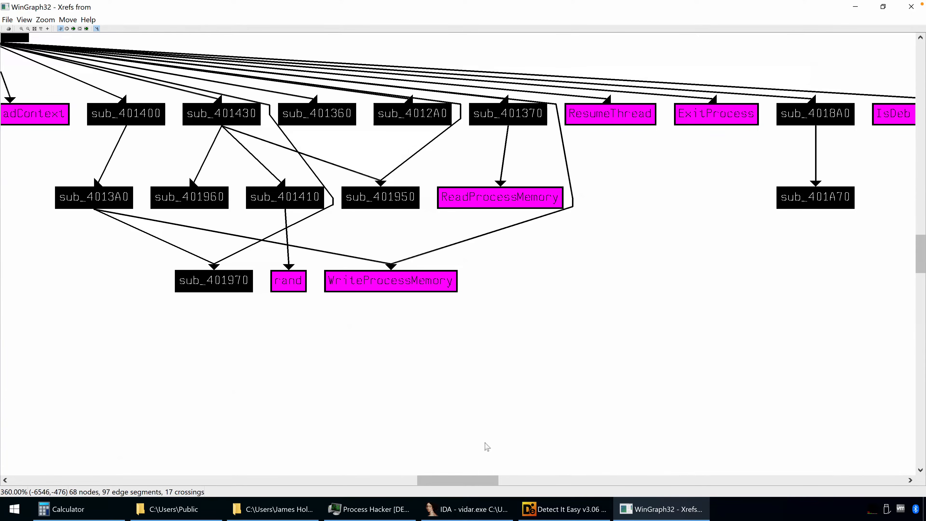
# Examine the graph's branches around CreateProcessA, SetThreadContext, memset, GetModuleHandleA and GetProcAddress
pyautogui.moveTo(426, 481); pyautogui.dragTo(92, 483)
pyautogui.moveTo(225, 371); pyautogui.dragTo(553, 371)
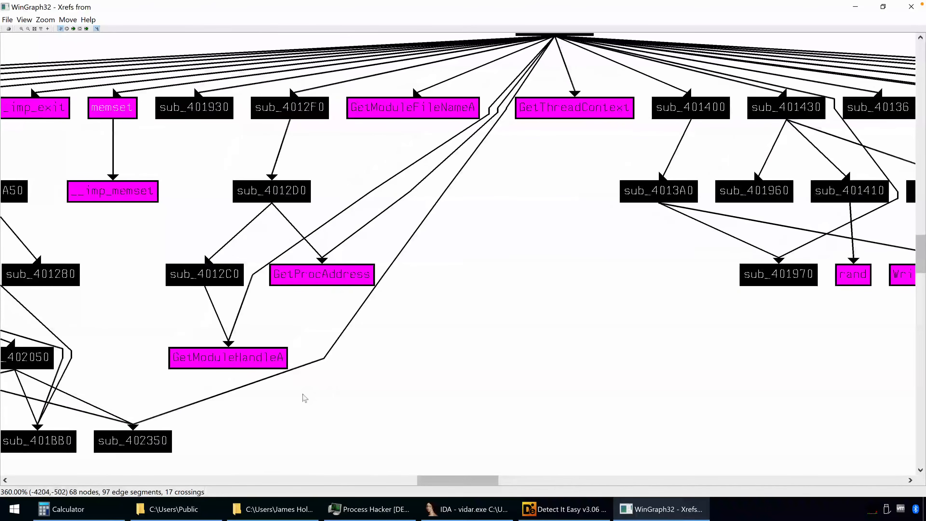
pyautogui.moveTo(96, 312); pyautogui.dragTo(405, 315)
pyautogui.moveTo(60, 169); pyautogui.dragTo(182, 155)
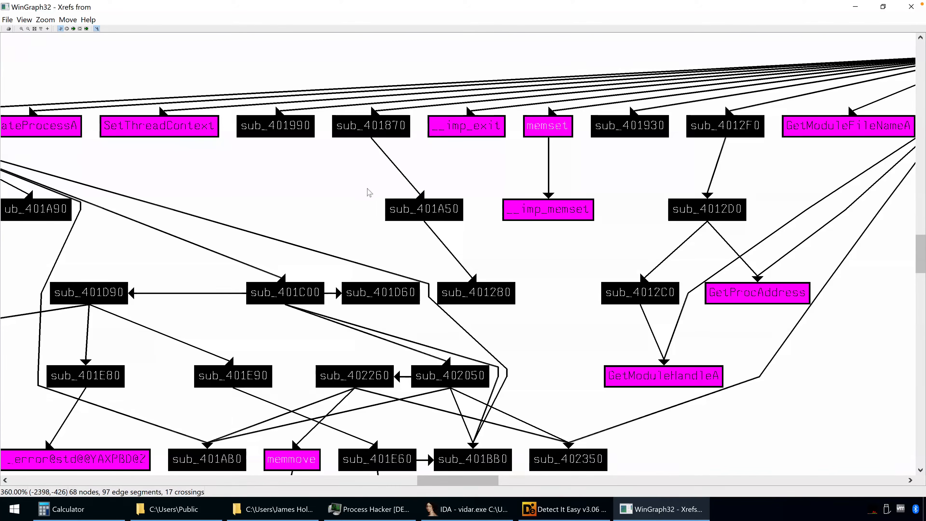
pyautogui.moveTo(622, 325); pyautogui.dragTo(298, 297)
pyautogui.moveTo(692, 255); pyautogui.dragTo(499, 264)
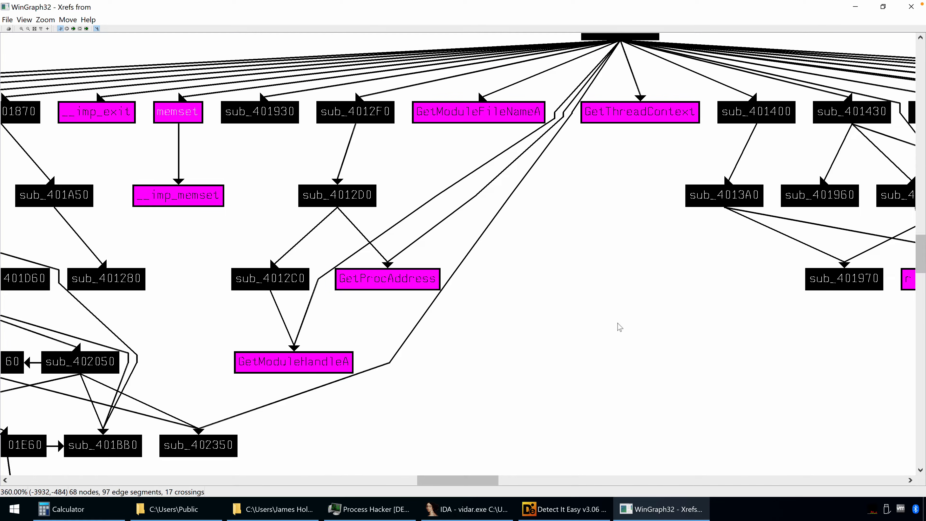
# Examine the GetThreadContext, ReadProcessMemory, WriteProcessMemory and ResumeThread nodes of the graph
pyautogui.moveTo(670, 288); pyautogui.dragTo(450, 278)
pyautogui.moveTo(827, 344); pyautogui.dragTo(557, 341)
pyautogui.moveTo(708, 316); pyautogui.dragTo(671, 317)
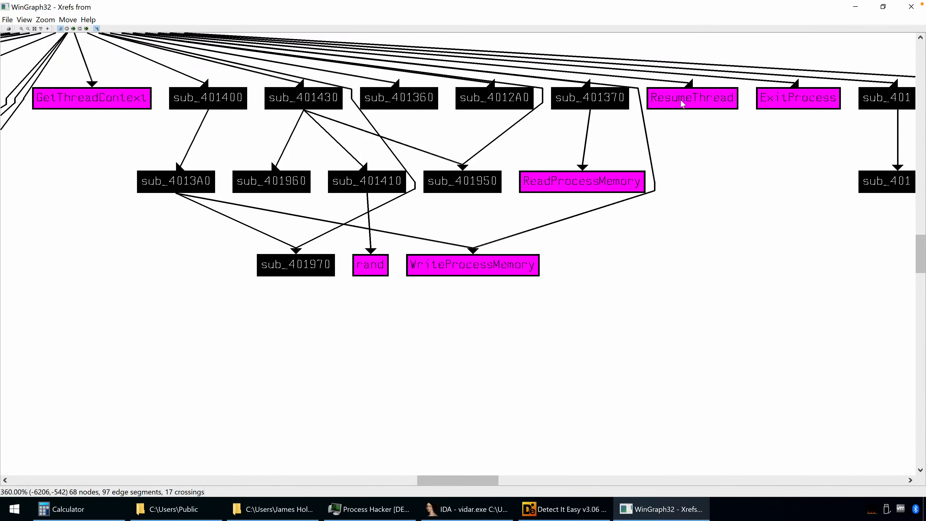
pyautogui.scroll(1, 702, 197)
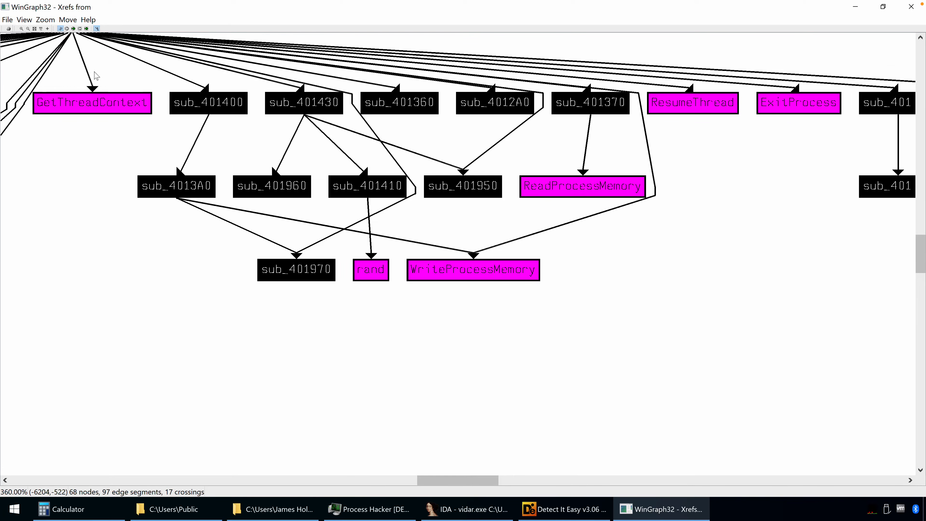
# Reduce the graph to 160% to review sub_401720's call to sub_401470 and its branches, and close the graph window
pyautogui.click(28, 29)
pyautogui.click(27, 29)
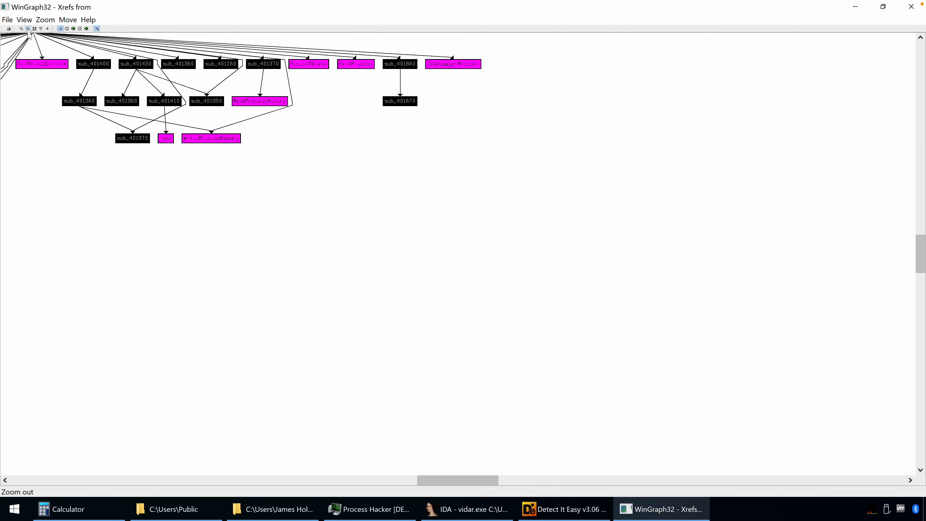
pyautogui.moveTo(226, 285); pyautogui.dragTo(463, 339)
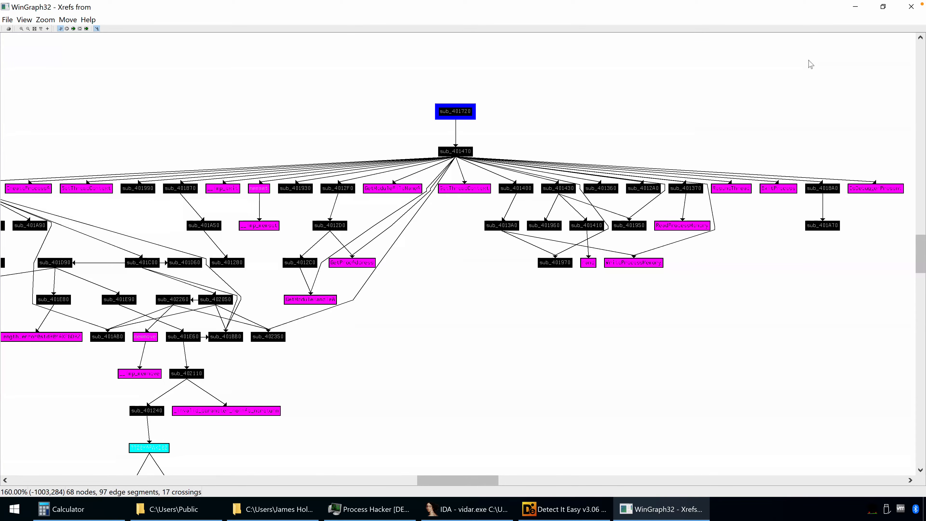
pyautogui.click(904, 8)
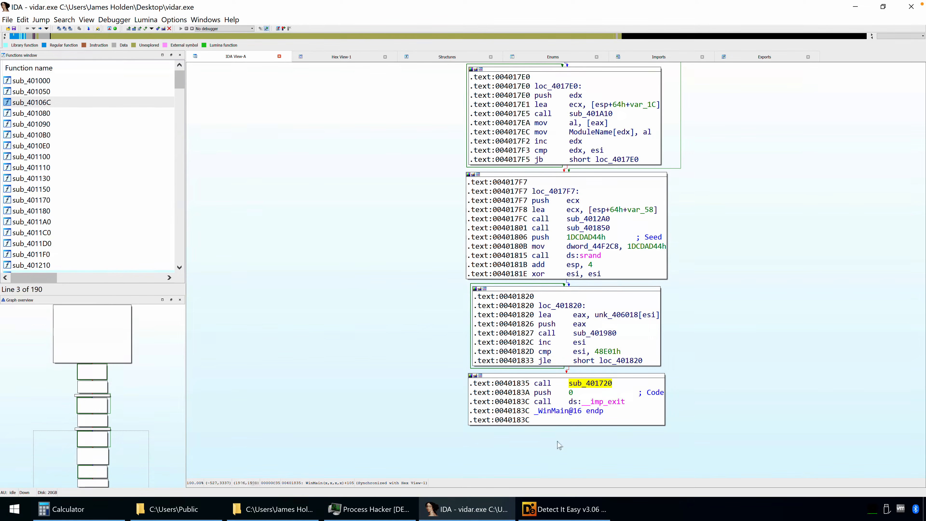
# Locate CreateProcessA among the imports and follow its first cross-reference to the call in sub_401470
pyautogui.click(665, 59)
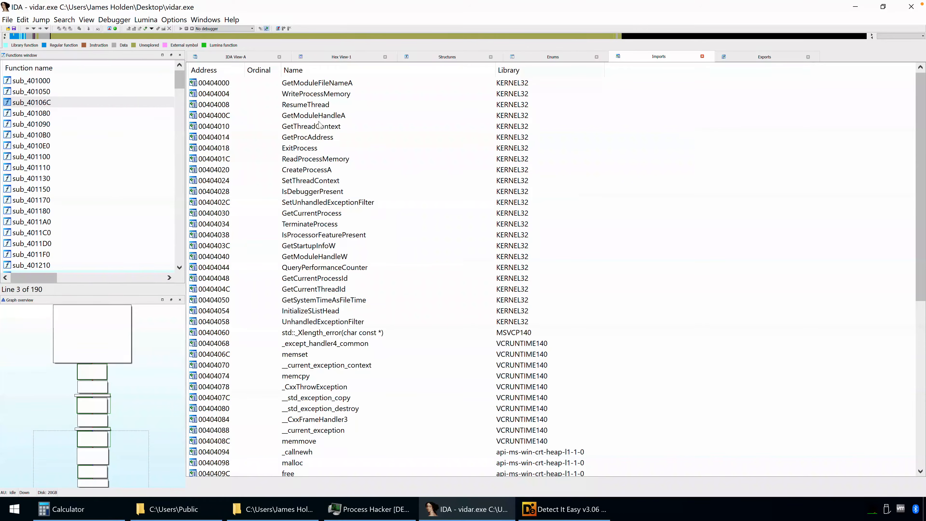
pyautogui.click(306, 171)
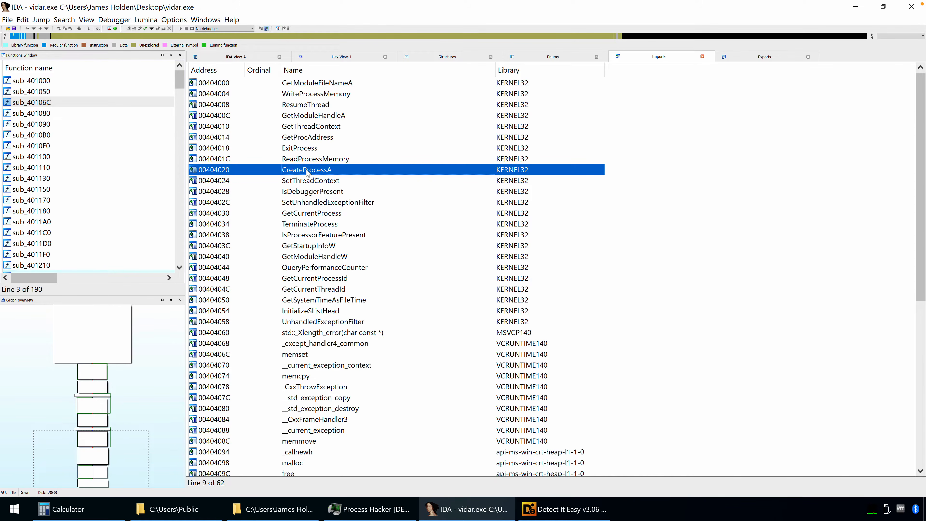
pyautogui.doubleClick(306, 171)
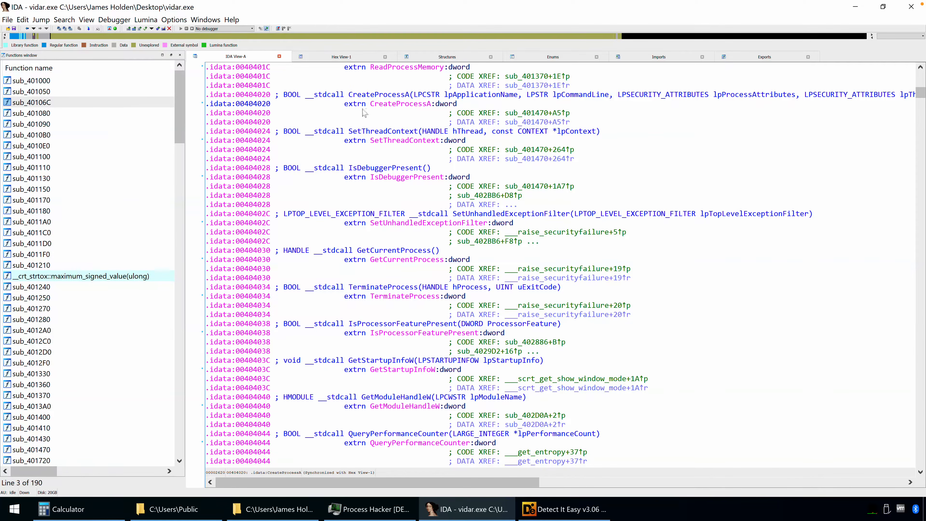
pyautogui.click(367, 96)
pyautogui.press('x')
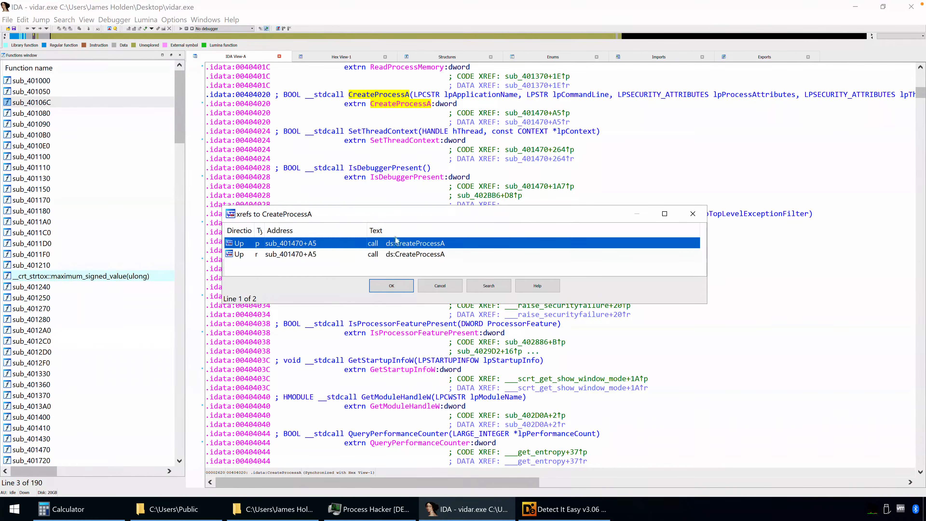
pyautogui.doubleClick(407, 246)
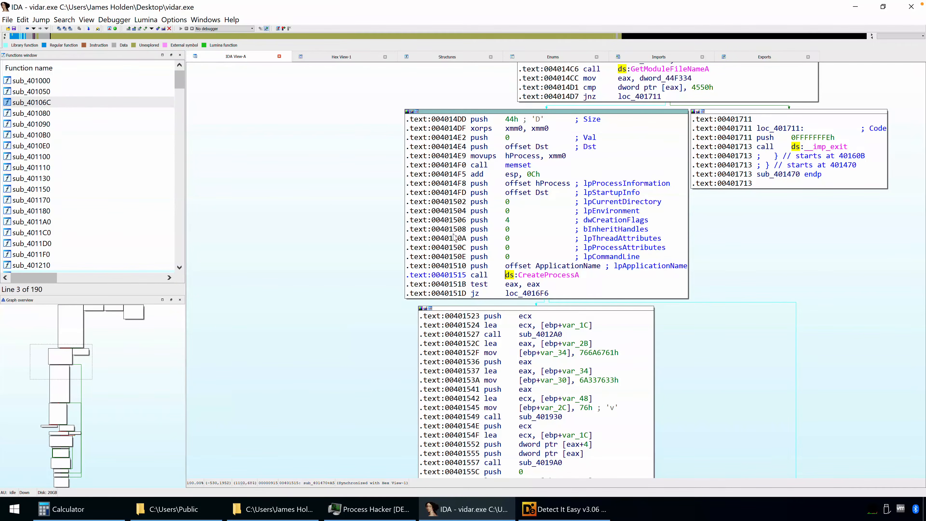
# Return to the CreateProcessA import entry and follow its second cross-reference, the read-type one, into sub_401470
pyautogui.press('Return')
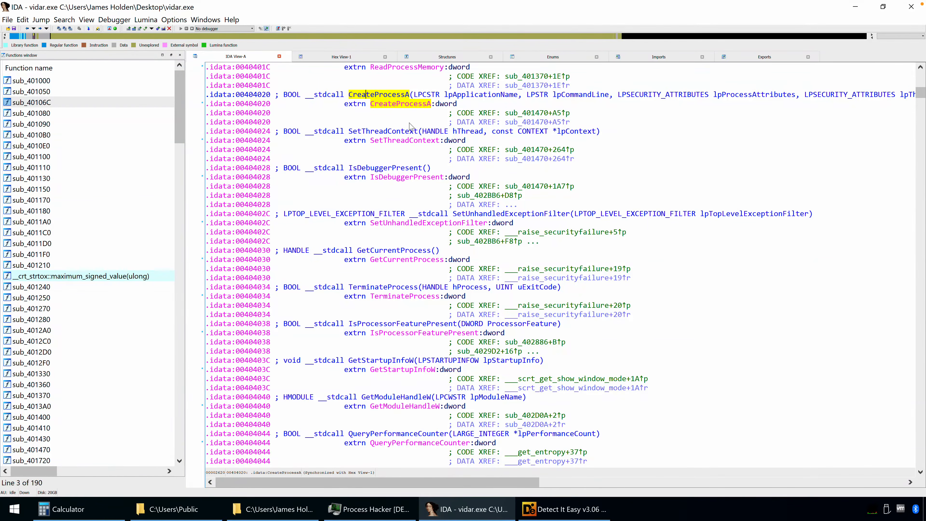
pyautogui.press('x')
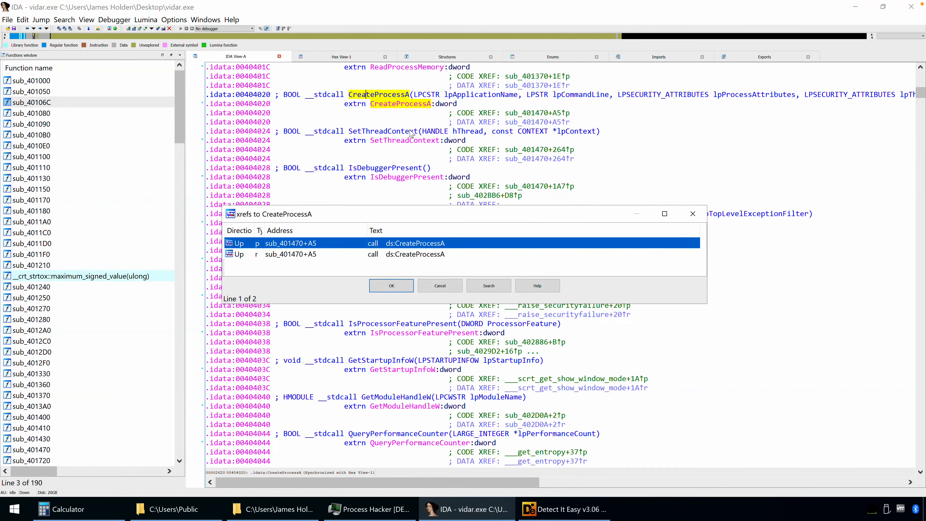
pyautogui.doubleClick(405, 254)
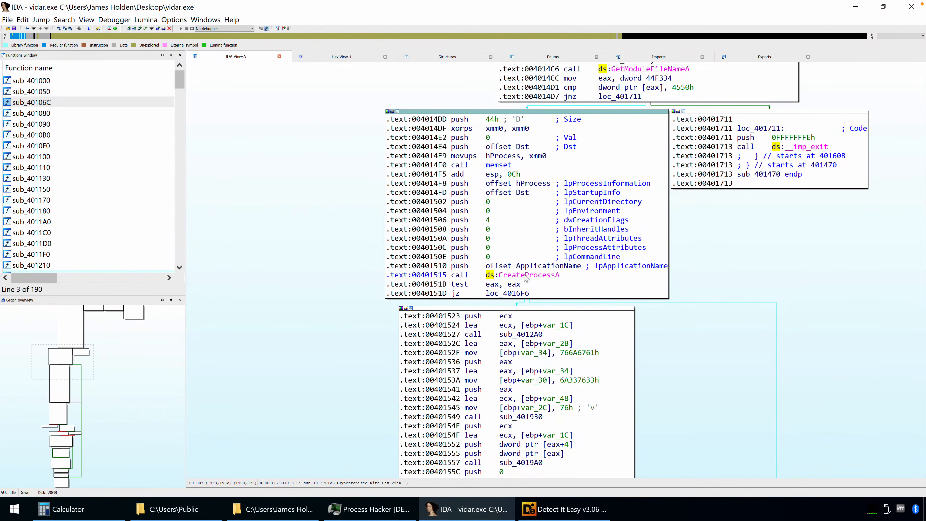
# Go to the start of sub_401470 and follow its cross-reference to the call in sub_401720
pyautogui.moveTo(508, 278)
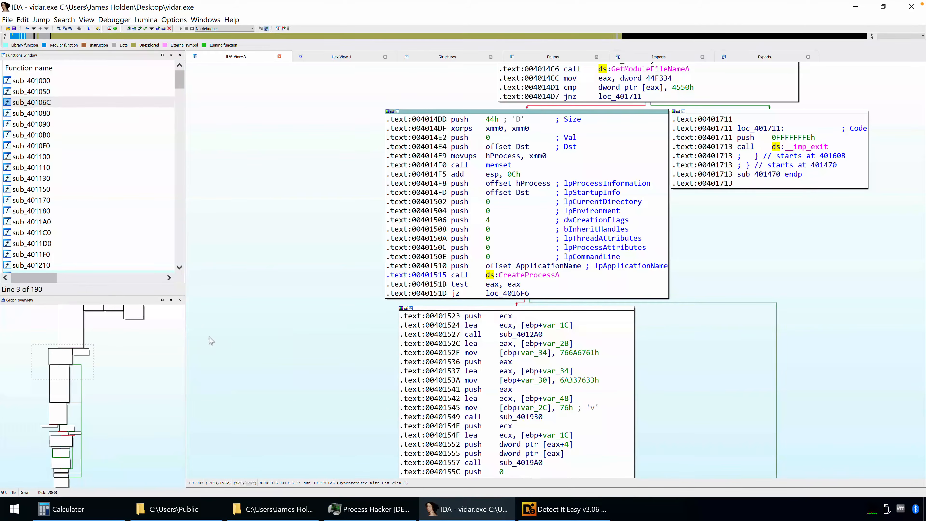
pyautogui.moveTo(81, 363); pyautogui.dragTo(92, 315)
pyautogui.click(507, 174)
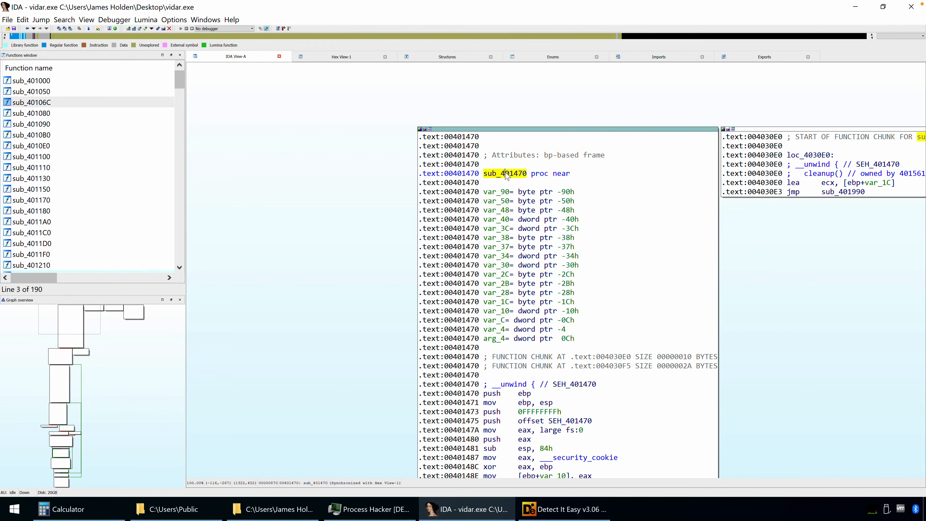
pyautogui.press('x')
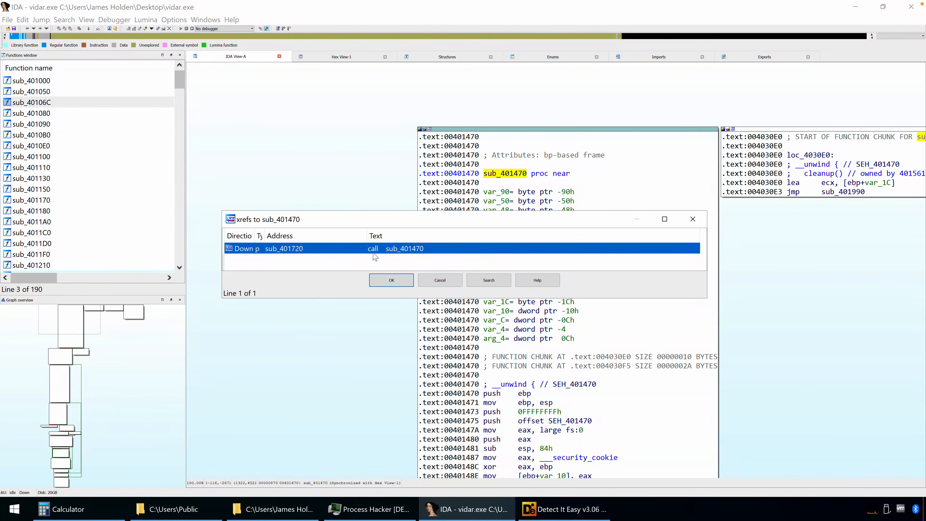
pyautogui.click(397, 280)
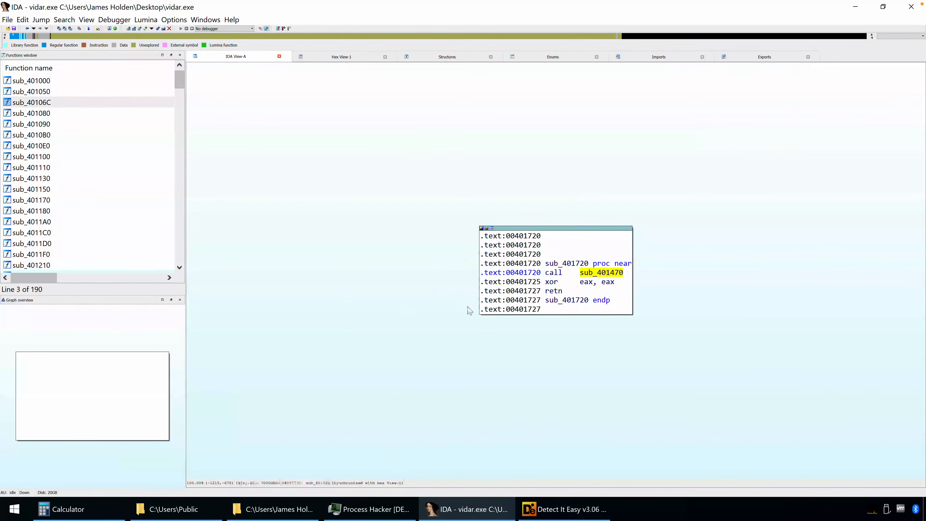
# Follow the cross-reference to sub_401720 back to its call in WinMain's final block
pyautogui.click(558, 264)
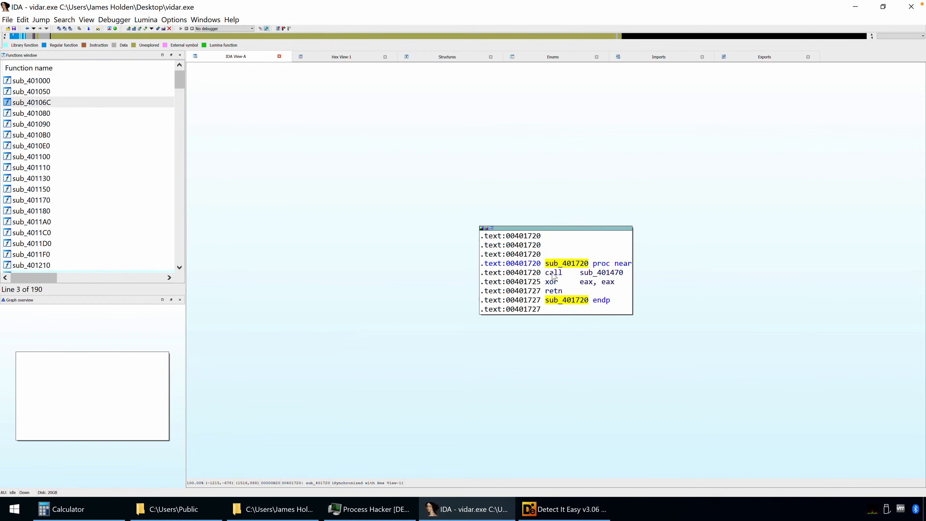
pyautogui.press('x')
pyautogui.click(394, 280)
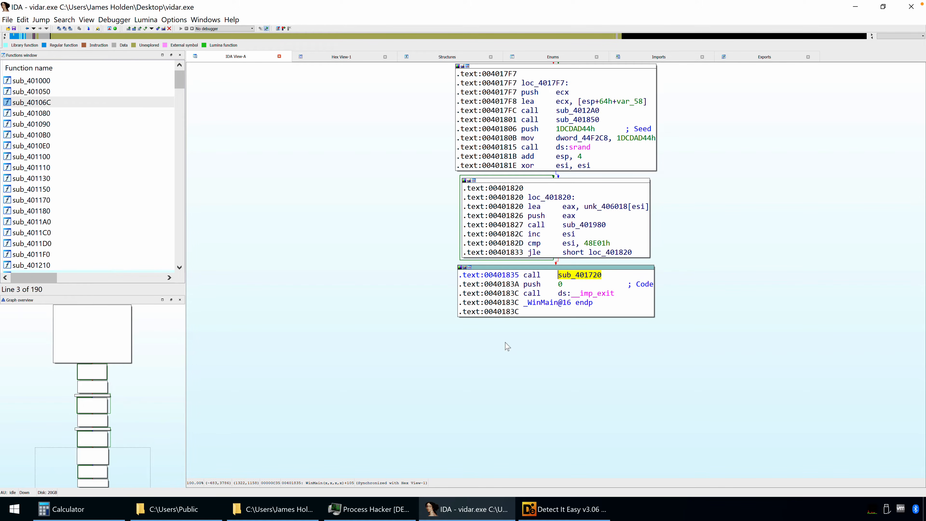
# Follow the calls from WinMain through sub_401720 into sub_401470 and examine the block that calls CreateProcessA
pyautogui.doubleClick(578, 276)
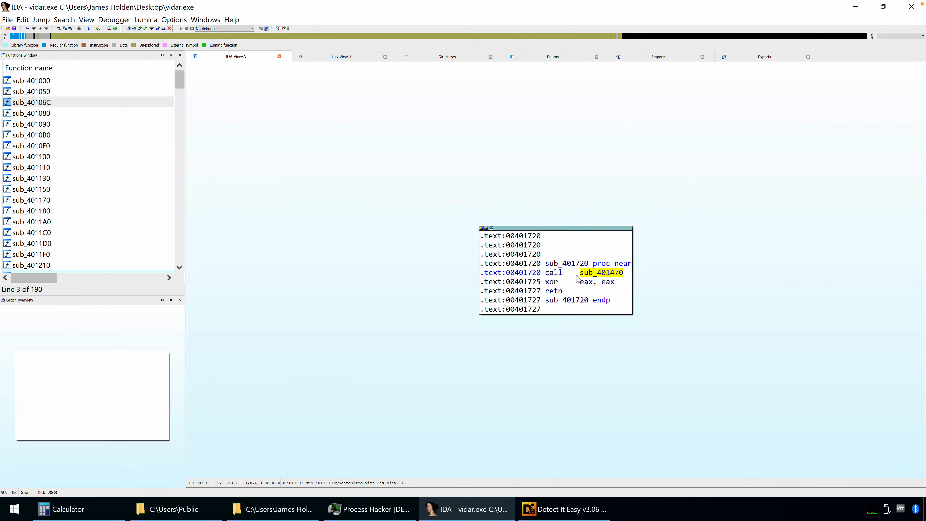
pyautogui.doubleClick(594, 276)
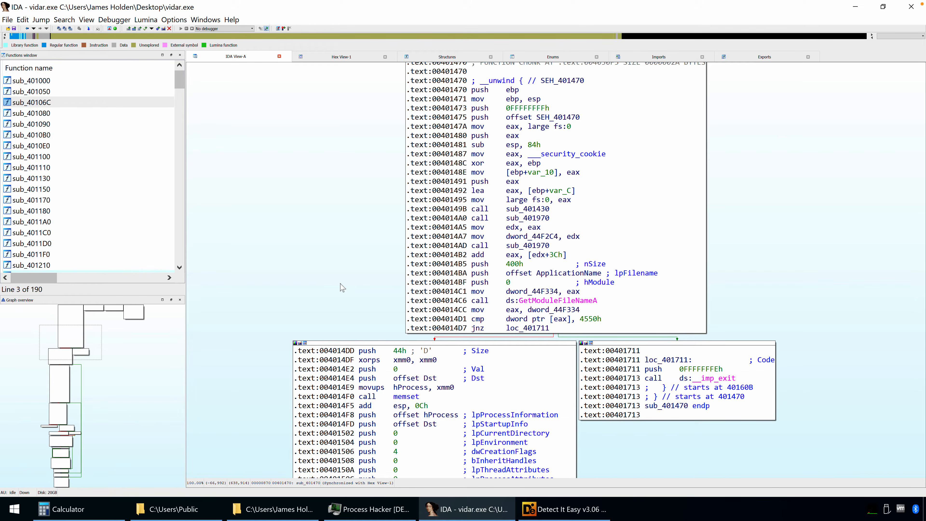
pyautogui.moveTo(97, 343); pyautogui.dragTo(91, 366)
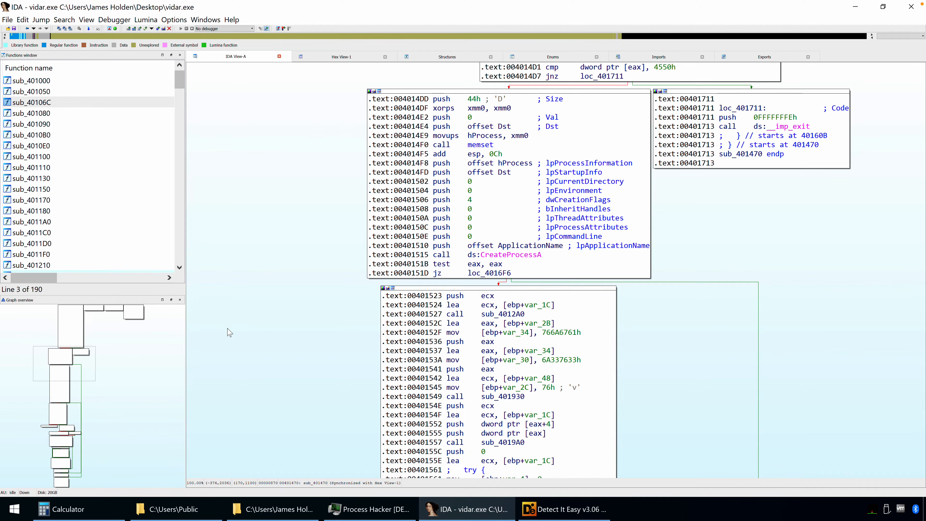
# Continue down sub_401470's graph to the WriteProcessMemory call, highlight it and examine its arguments
pyautogui.moveTo(84, 362); pyautogui.dragTo(90, 435)
pyautogui.click(508, 385)
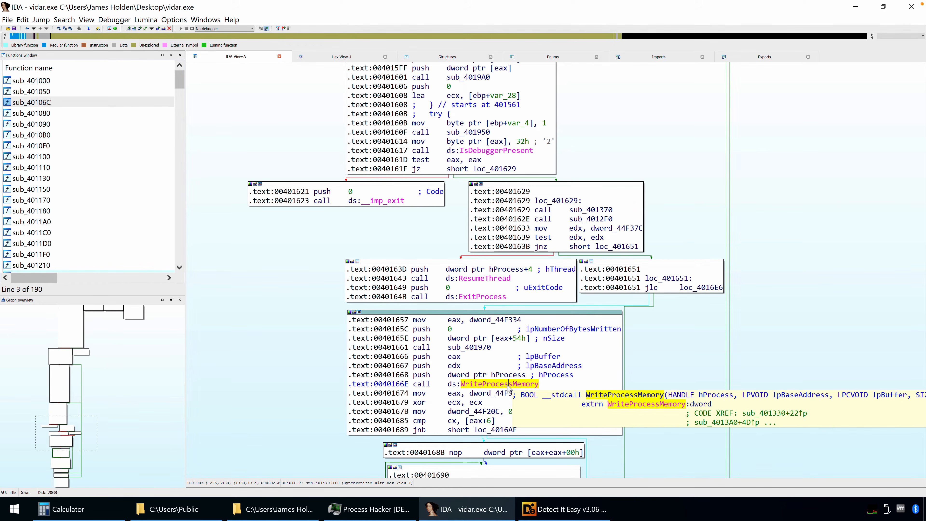
pyautogui.moveTo(469, 394)
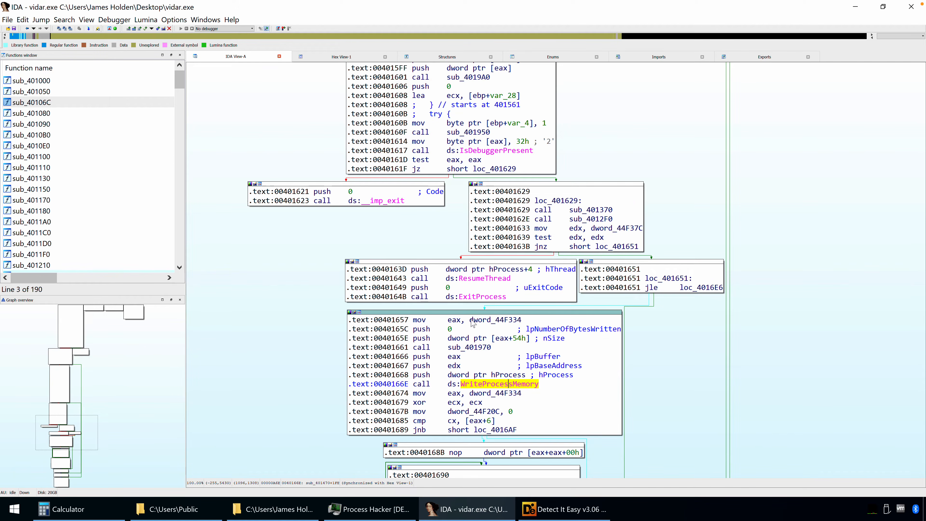
# Examine the IsDebuggerPresent call, the test and jz instructions after it, and the branch calling __imp_exit
pyautogui.click(424, 150)
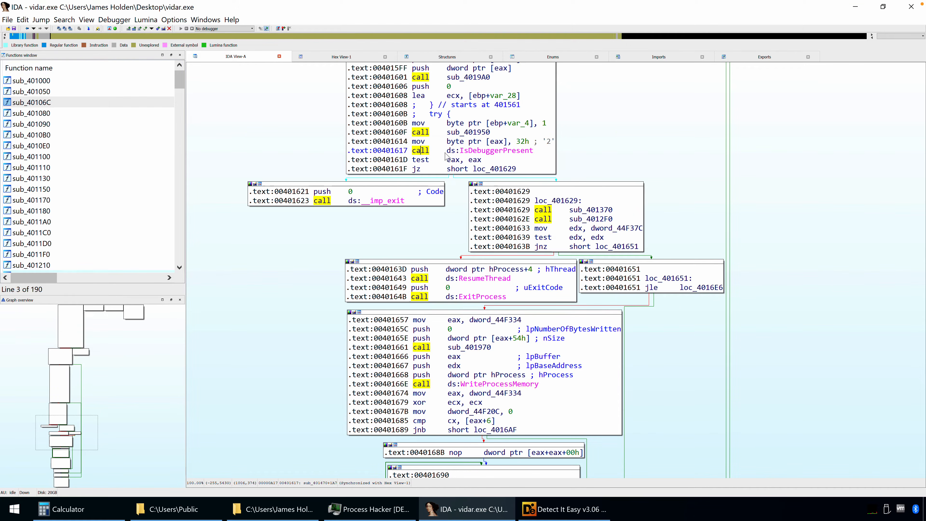
pyautogui.click(478, 151)
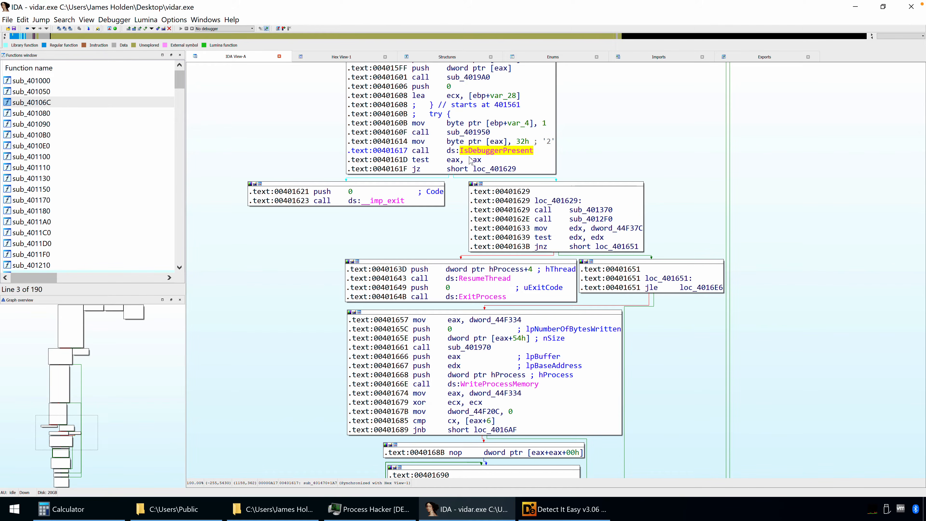
pyautogui.click(423, 160)
pyautogui.click(446, 160)
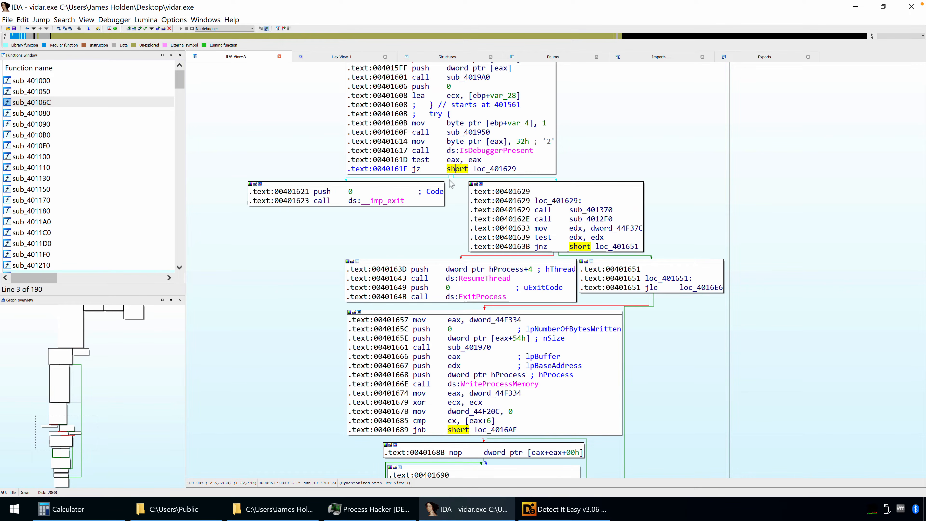
pyautogui.click(331, 202)
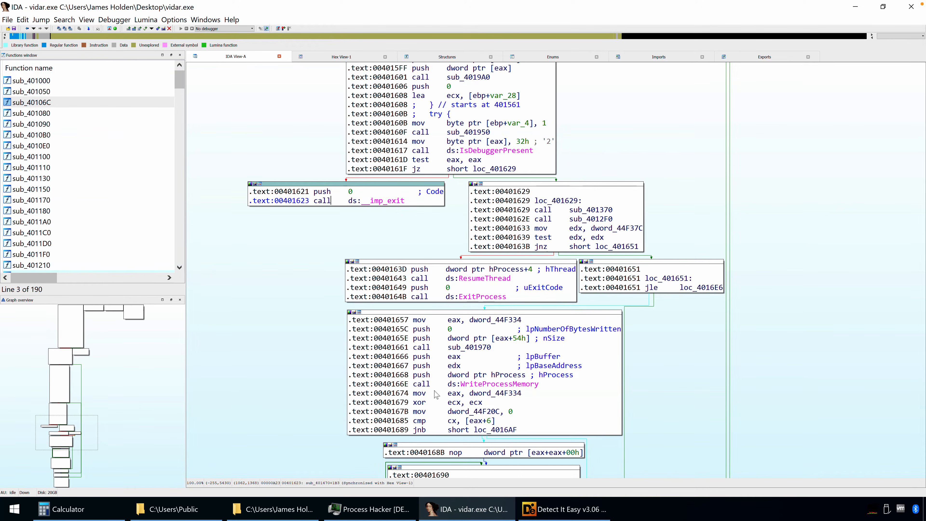
# Examine the WriteProcessMemory call at 0040166E in relation to the preceding IsDebuggerPresent call in sub_401470
pyautogui.click(420, 385)
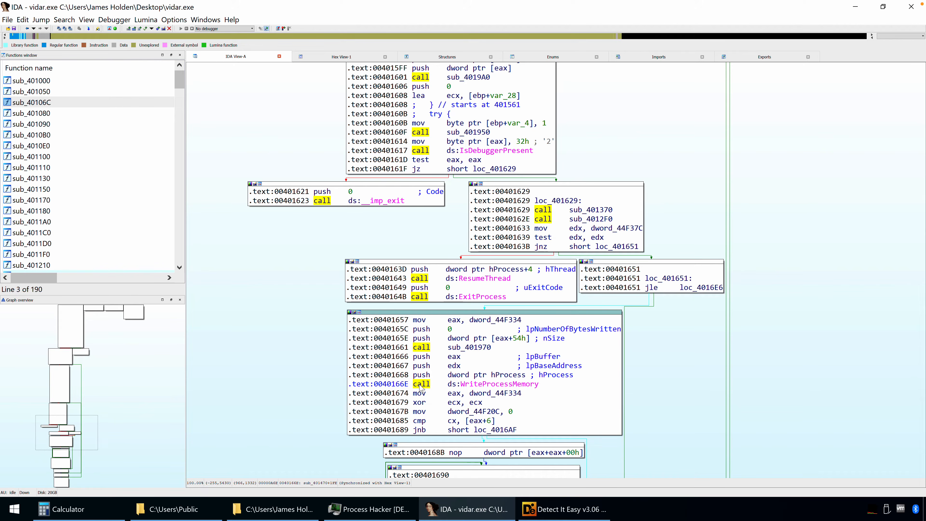
pyautogui.click(420, 151)
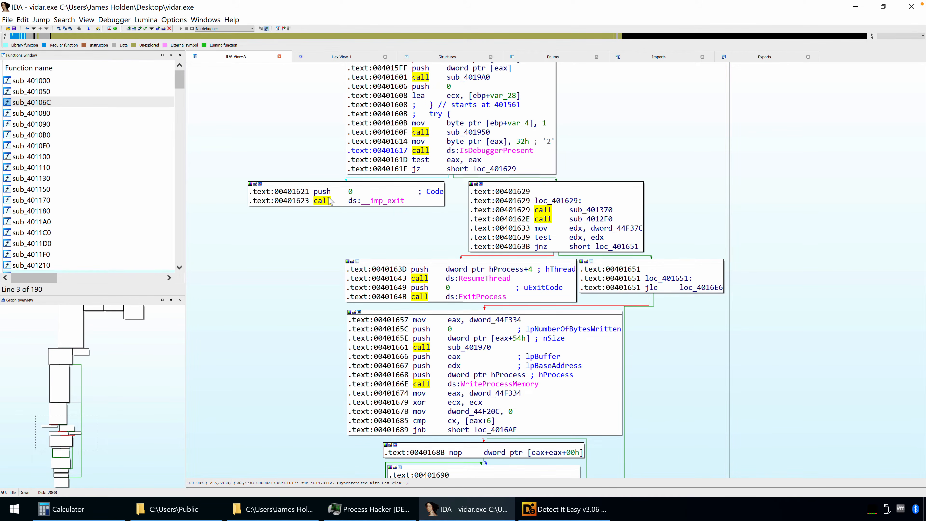
pyautogui.scroll(-2, 284, 363)
pyautogui.click(418, 328)
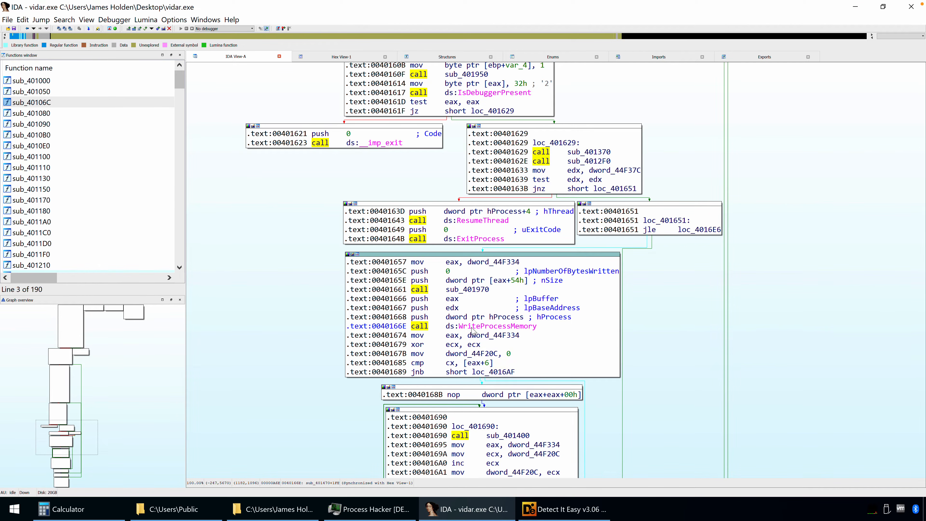
pyautogui.click(284, 312)
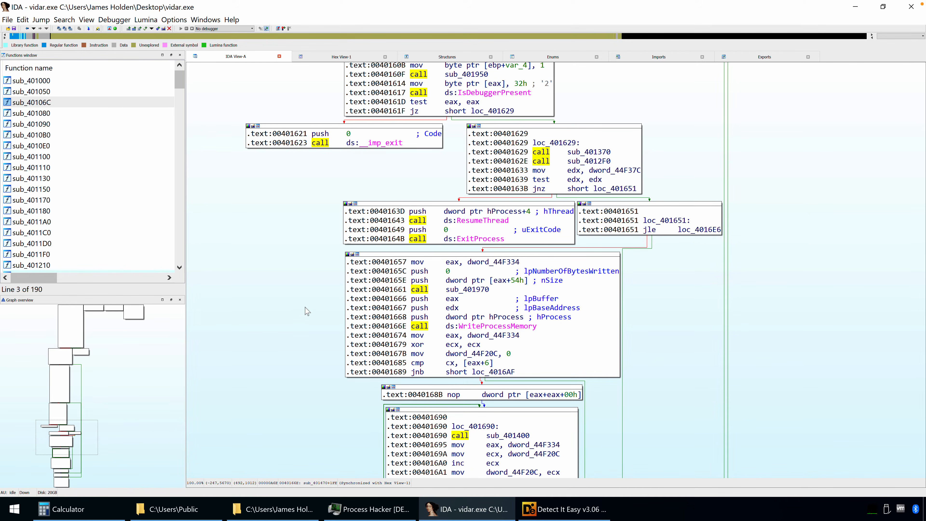
# Examine WriteProcessMemory's hProcess, lpBaseAddress and lpBuffer arguments, highlighting the eax register pushed as the buffer
pyautogui.click(475, 320)
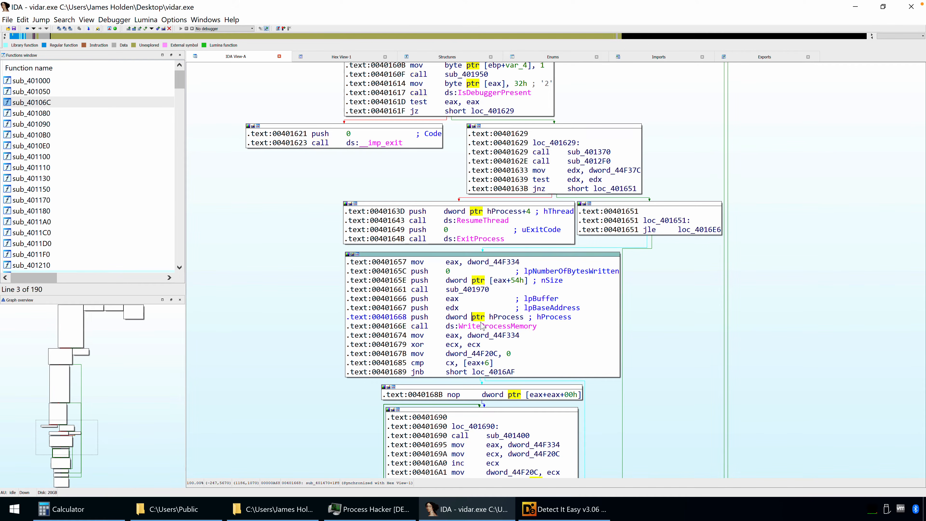
pyautogui.click(547, 319)
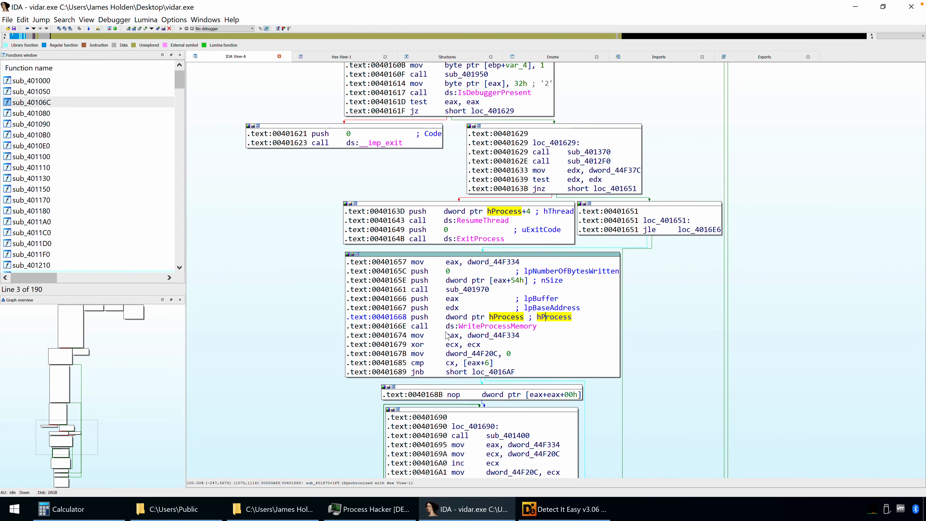
pyautogui.click(474, 327)
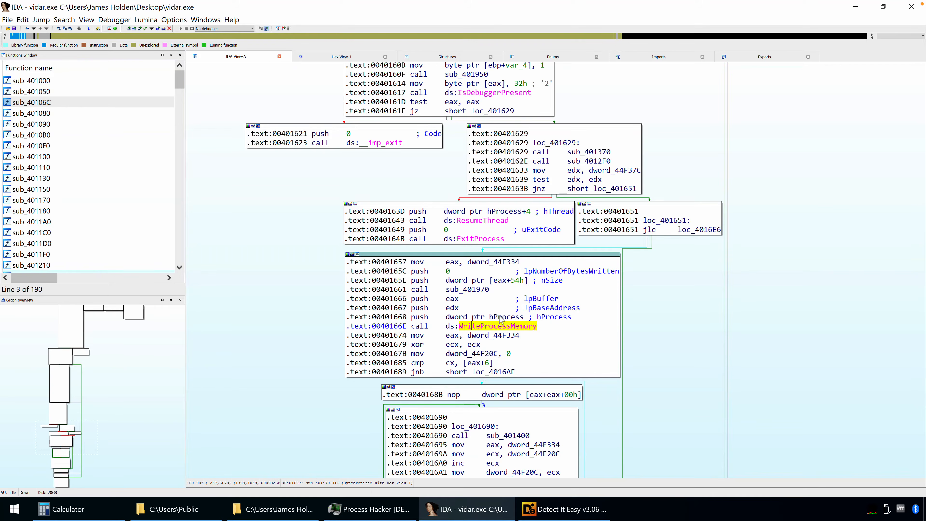
pyautogui.click(557, 317)
pyautogui.click(555, 308)
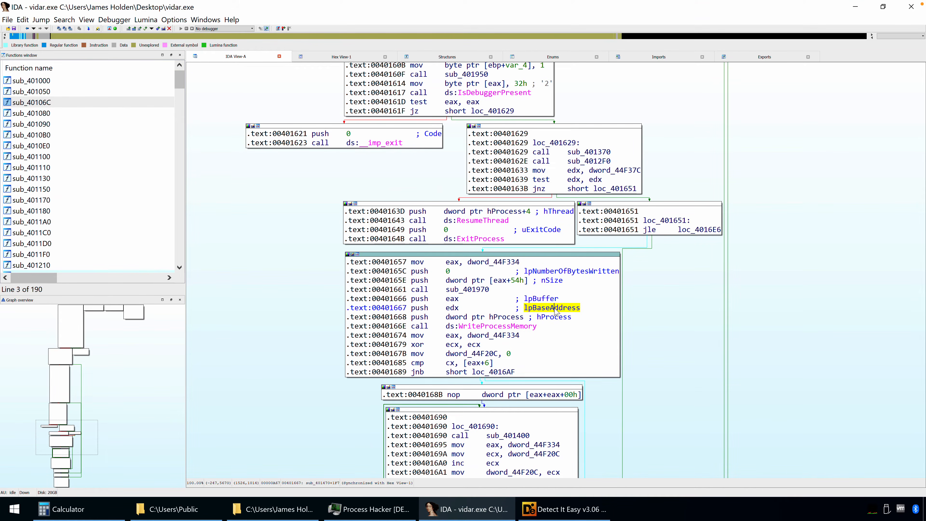
pyautogui.moveTo(560, 321)
pyautogui.click(536, 298)
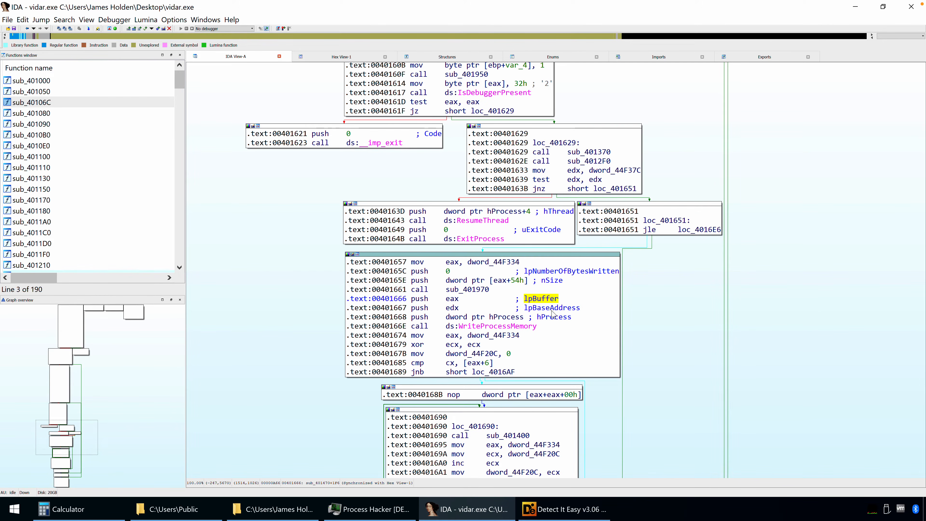
pyautogui.click(452, 298)
pyautogui.moveTo(491, 320)
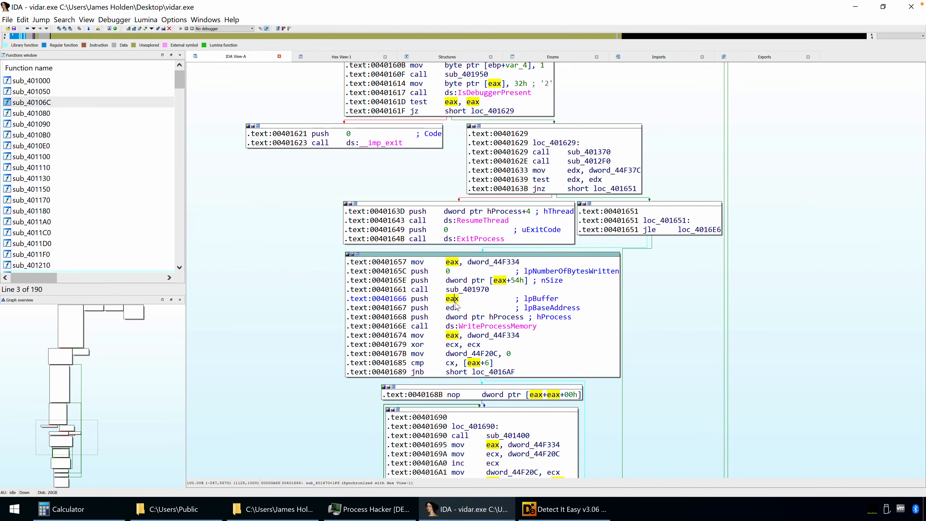
# Follow the sub_401970 call before the lpBuffer push, inspect its jump target sub_401BB0, and return to sub_401970
pyautogui.click(466, 291)
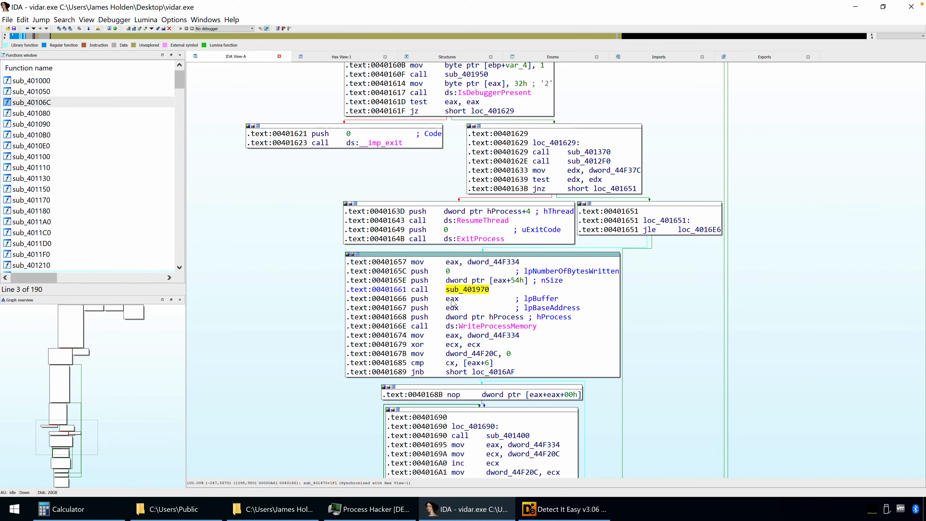
pyautogui.doubleClick(466, 293)
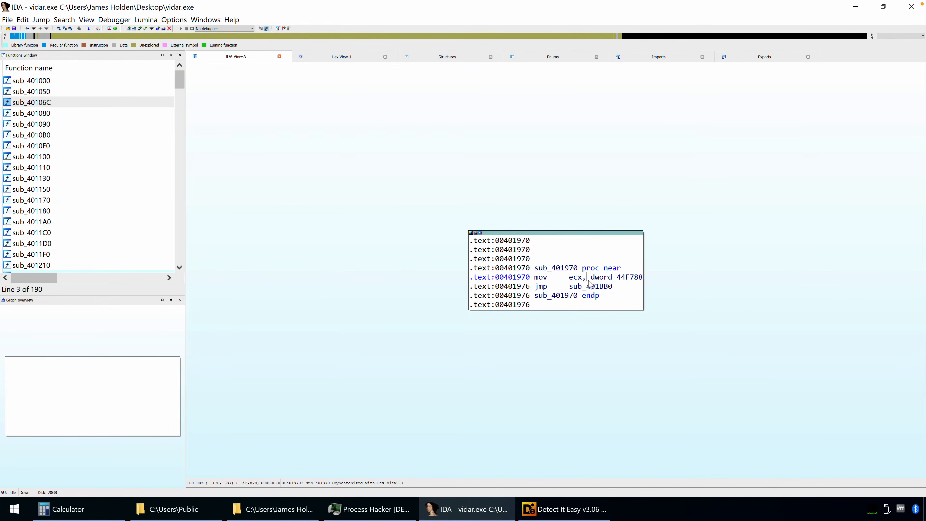
pyautogui.click(605, 277)
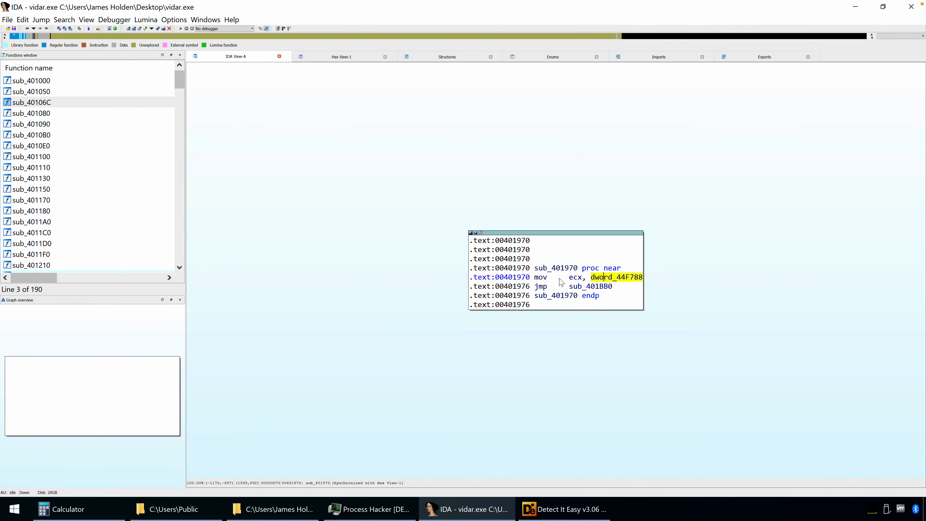
pyautogui.doubleClick(591, 288)
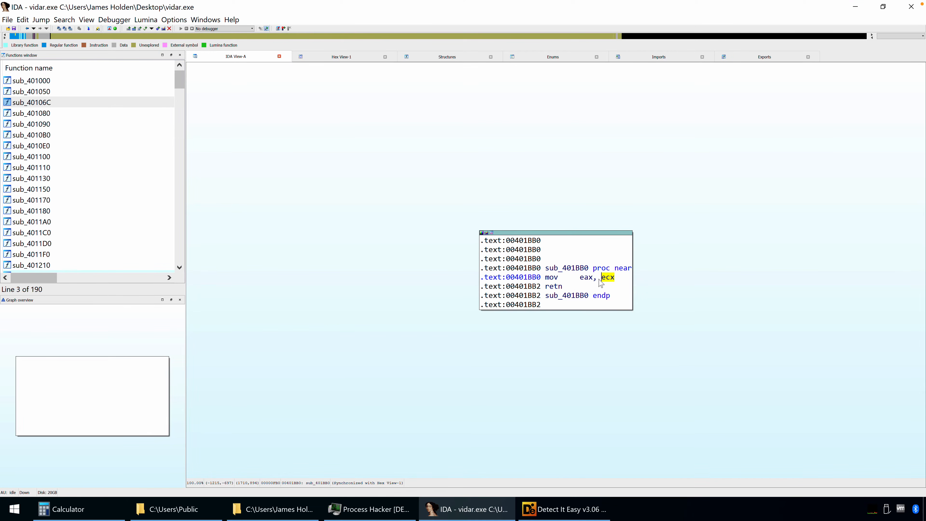
pyautogui.press('Escape')
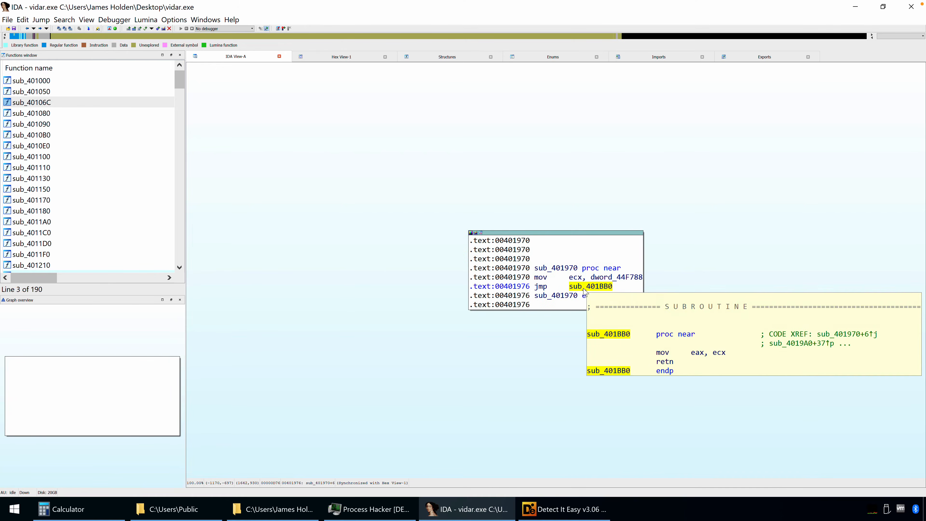
# Inspect the data definition and cross-references of dword_44F788, loaded into ecx by sub_401970, then go back to the function
pyautogui.click(616, 278)
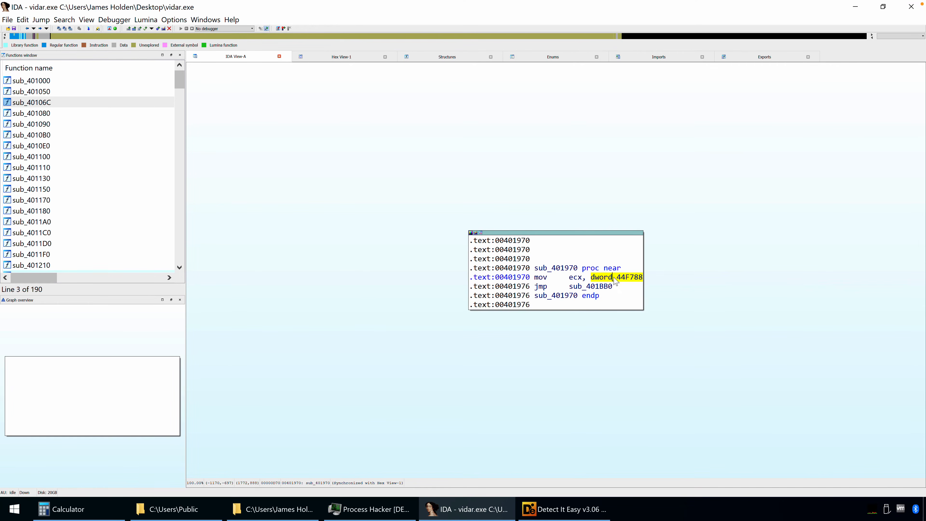
pyautogui.doubleClick(616, 278)
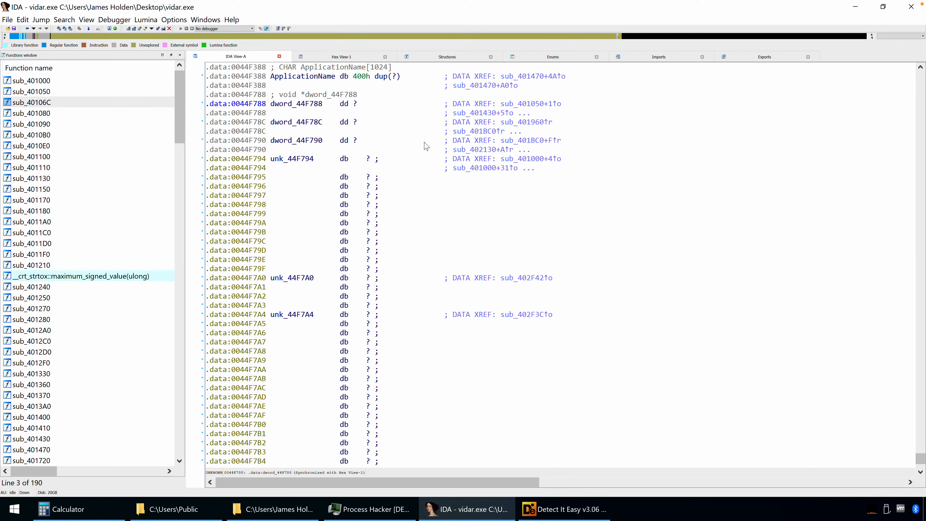
pyautogui.press('Escape')
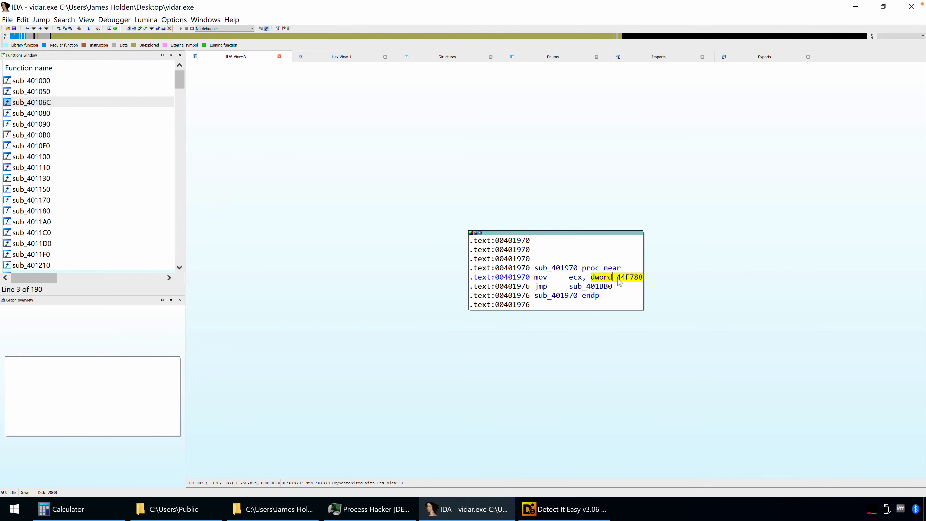
# Recheck the move from ecx to eax in sub_401BB0 and return to the WriteProcessMemory block in sub_401470
pyautogui.doubleClick(593, 287)
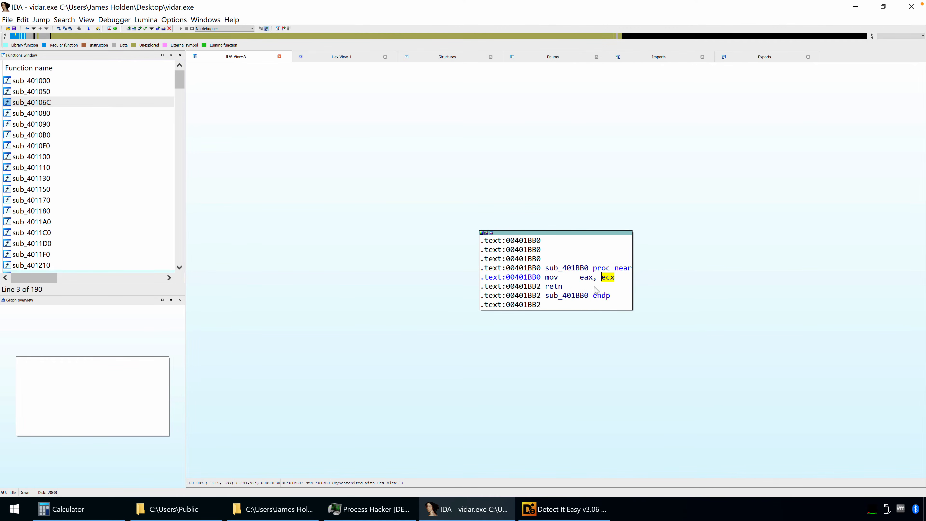
pyautogui.click(587, 279)
pyautogui.press('Escape')
pyautogui.press('Escape')
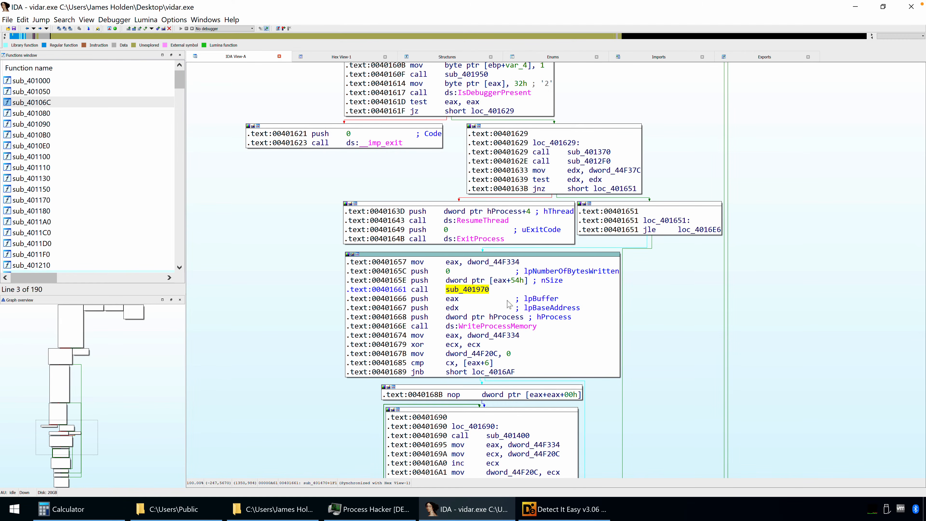
# Trace the eax value pushed as lpBuffer back to dword_44F788 in sub_401970, then highlight the WriteProcessMemory call's address 0040166E
pyautogui.click(451, 299)
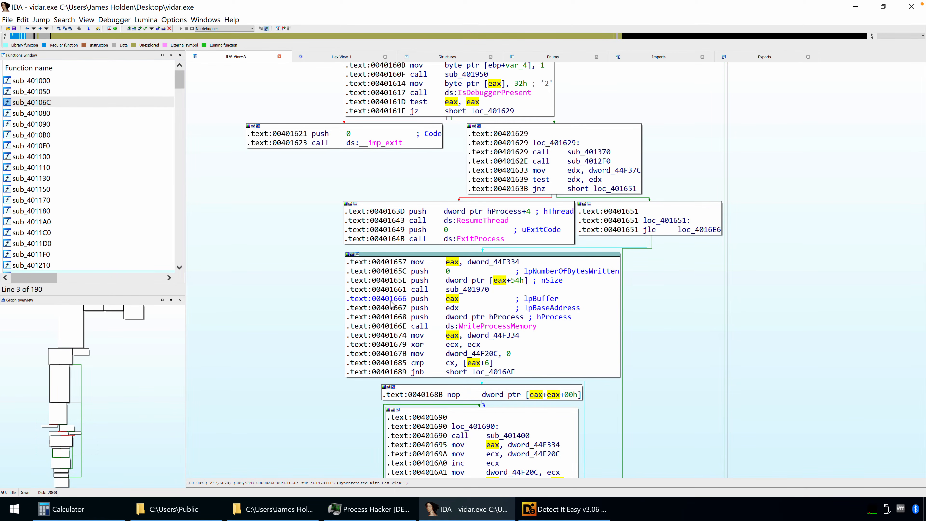
pyautogui.moveTo(390, 326); pyautogui.dragTo(419, 298)
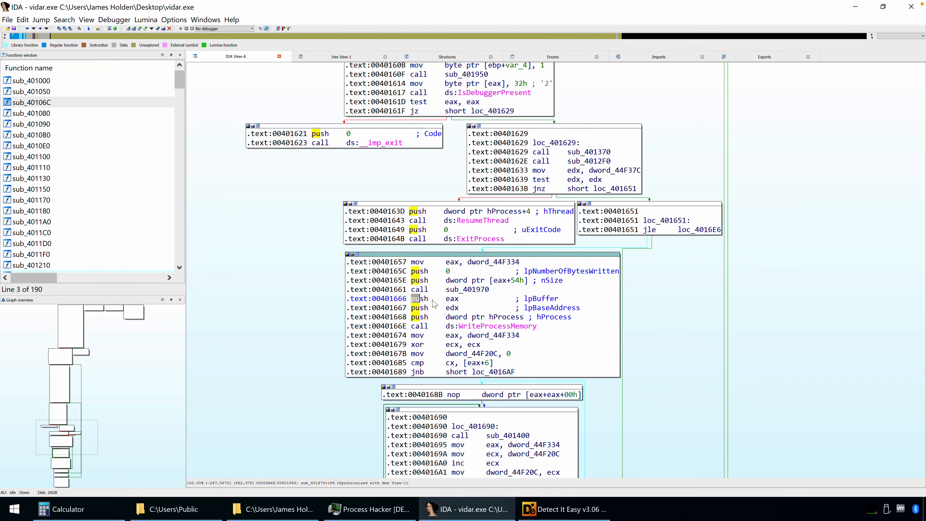
pyautogui.click(451, 300)
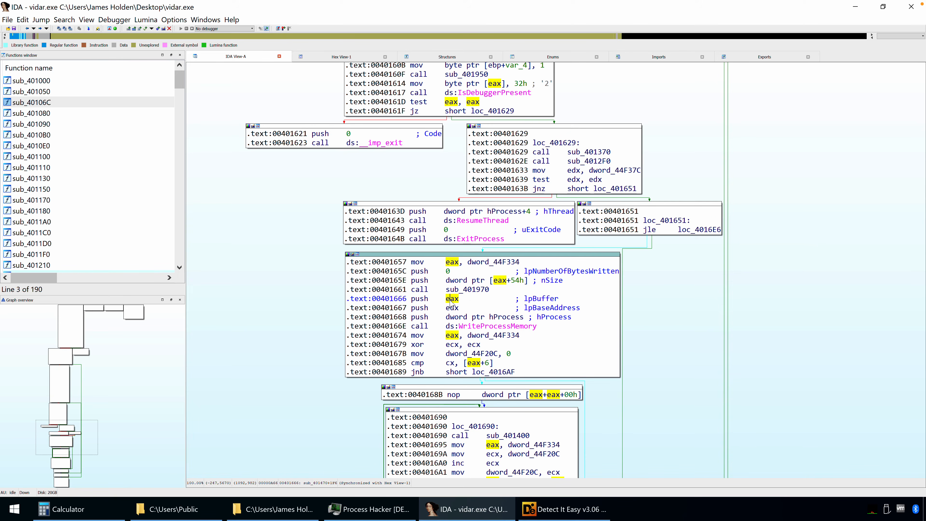
pyautogui.doubleClick(466, 289)
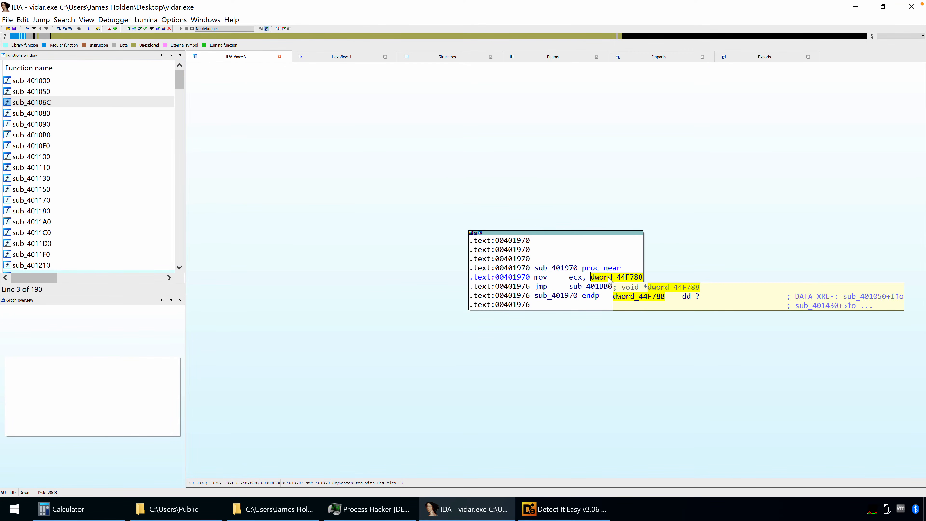
pyautogui.press('Escape')
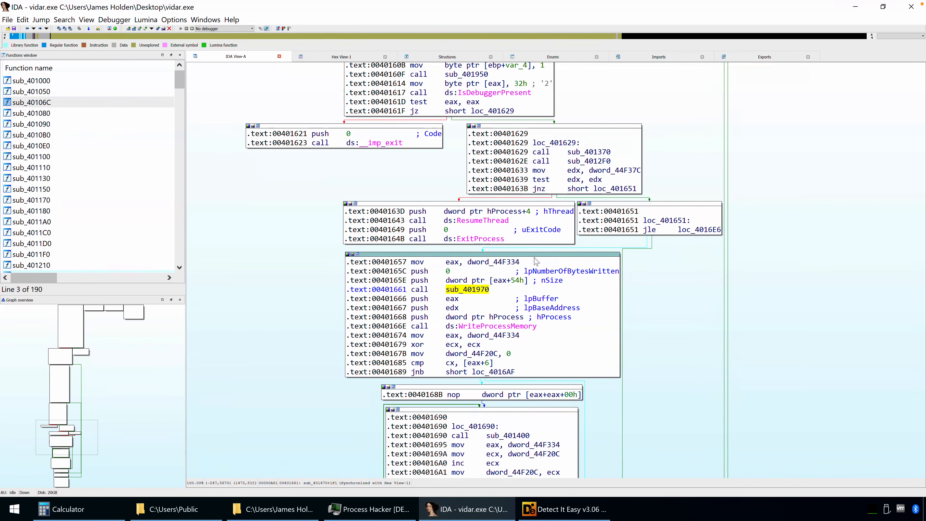
pyautogui.click(385, 327)
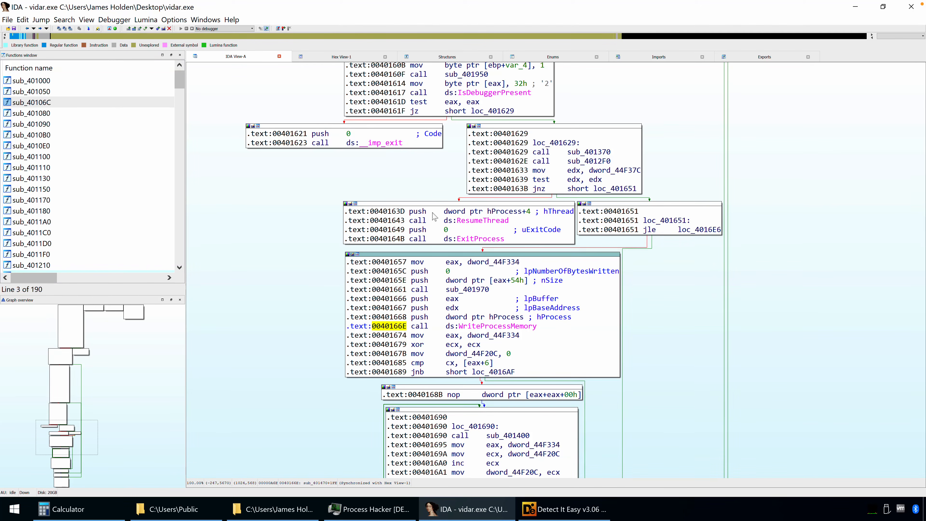